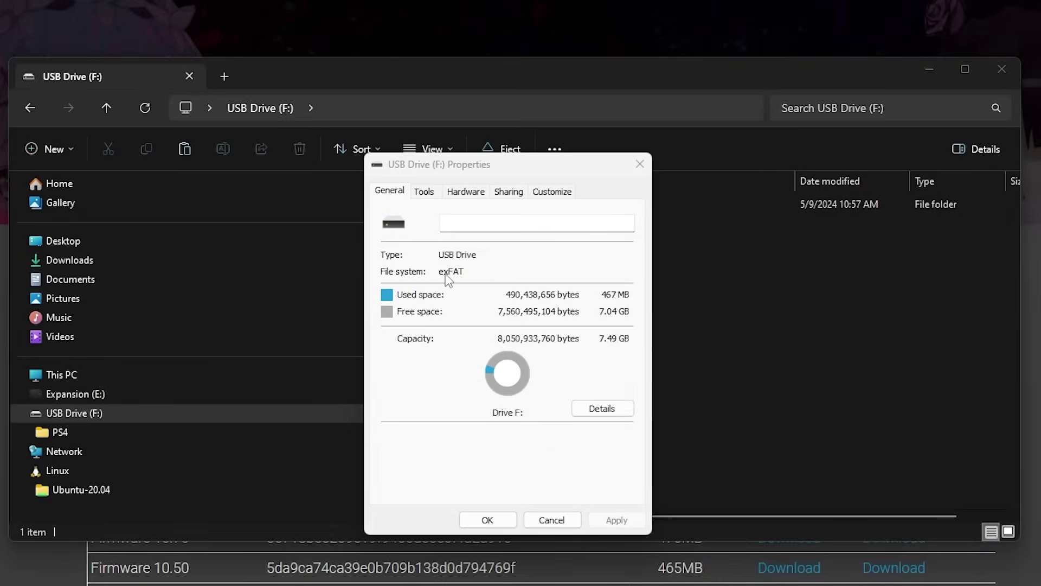
- Close the USB drive's properties and open the UPDATE folder inside the drive's PS4 folder
{"action": "left_click", "coordinate": [553, 521]}
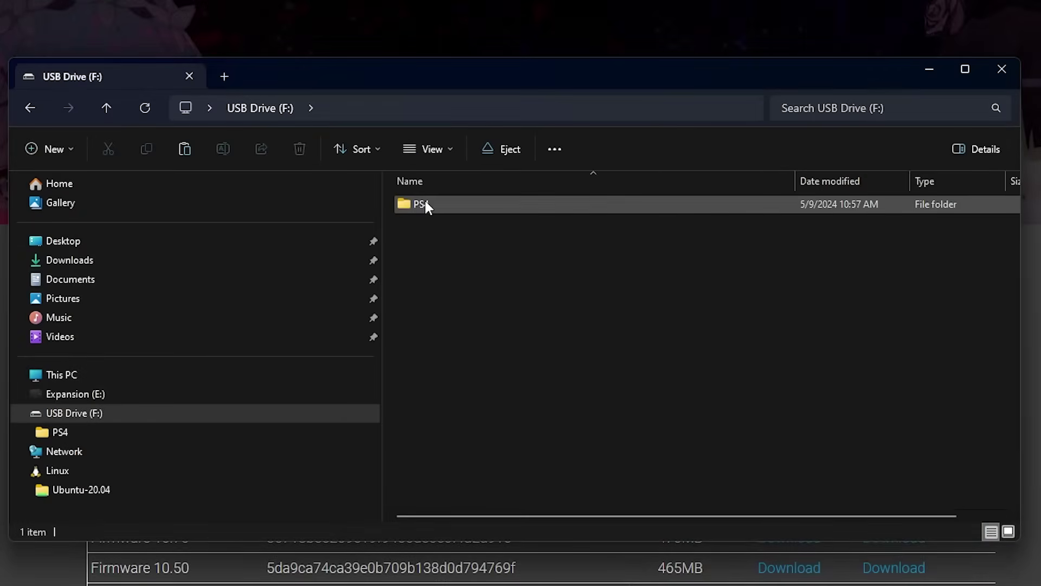
{"action": "double_click", "coordinate": [442, 204]}
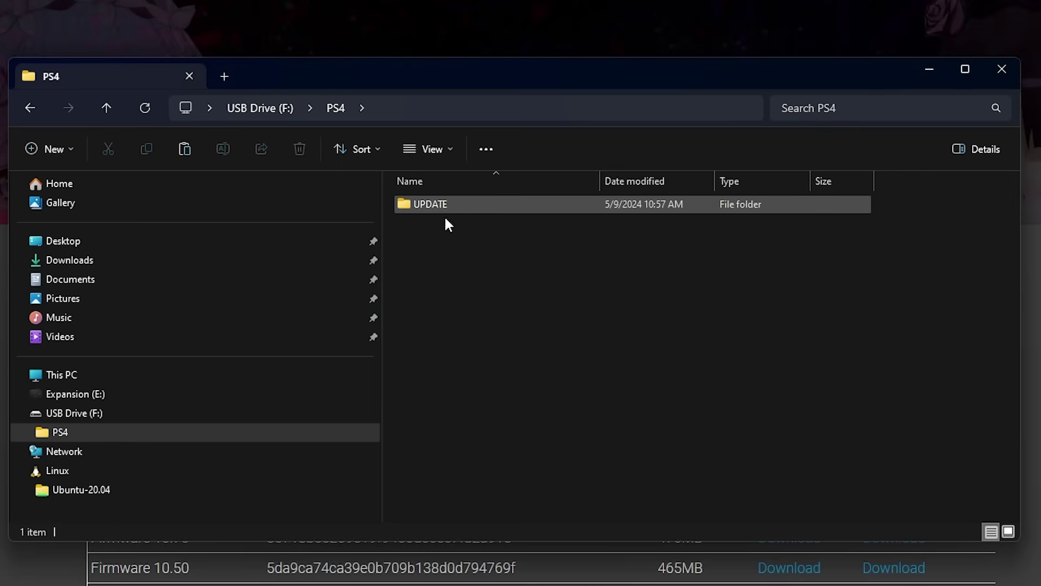
{"action": "double_click", "coordinate": [475, 204]}
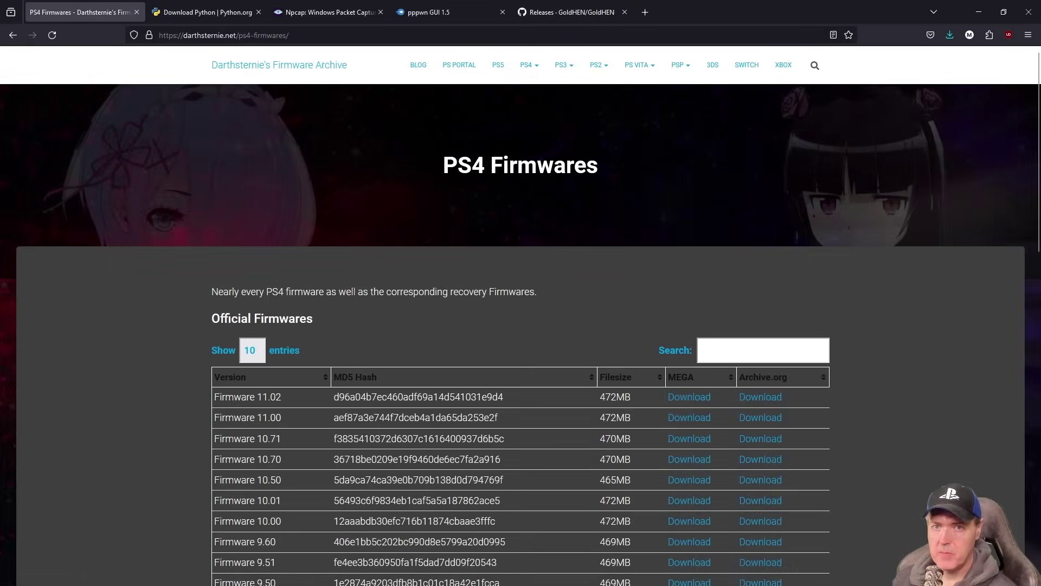
- Review the browser's Python, Npcap and pppwn GUI 1.5 download pages in turn
{"action": "left_click", "coordinate": [200, 12]}
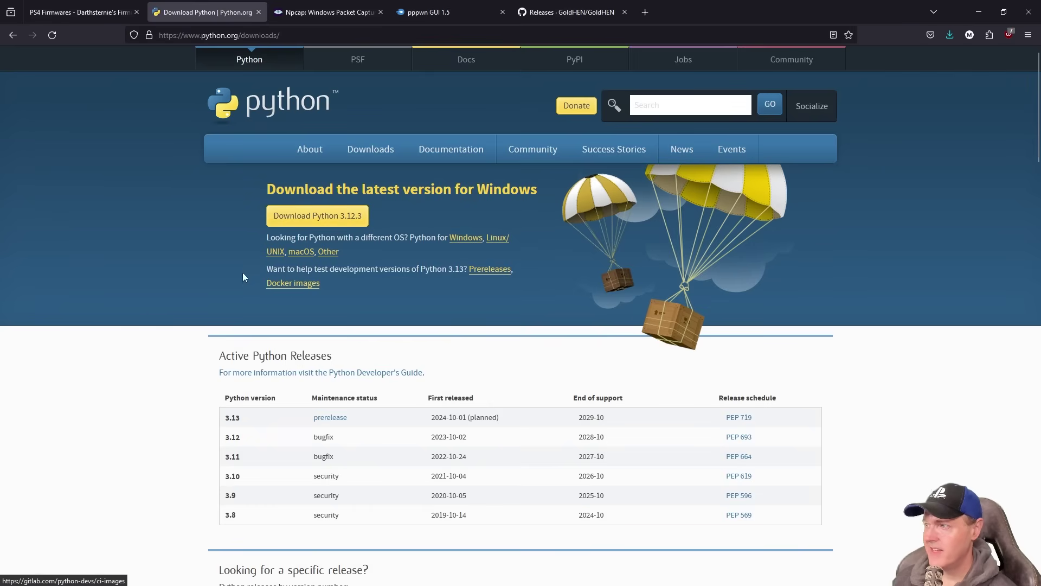
{"action": "left_click", "coordinate": [315, 13]}
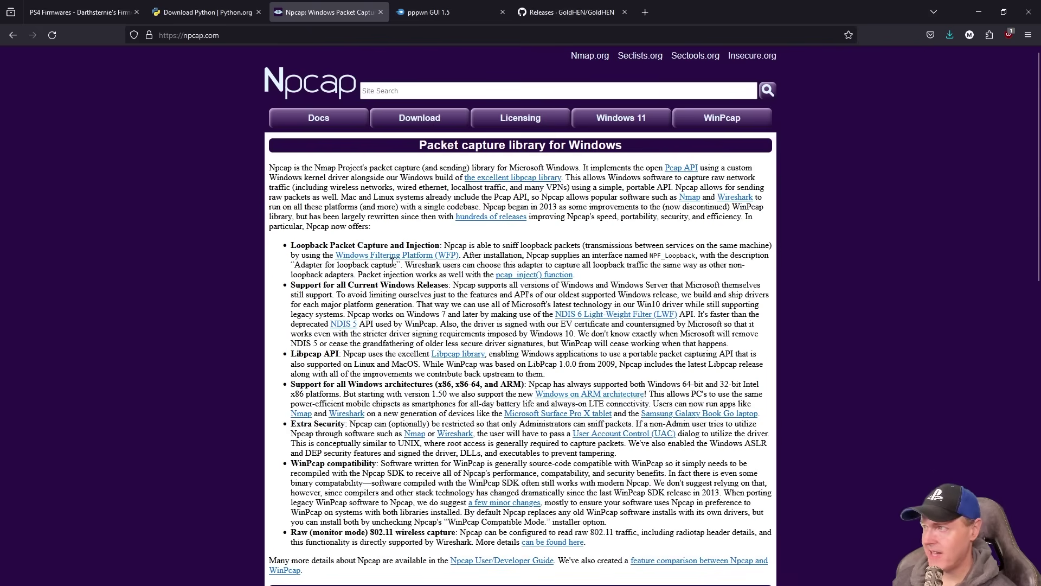
{"action": "left_click", "coordinate": [448, 11]}
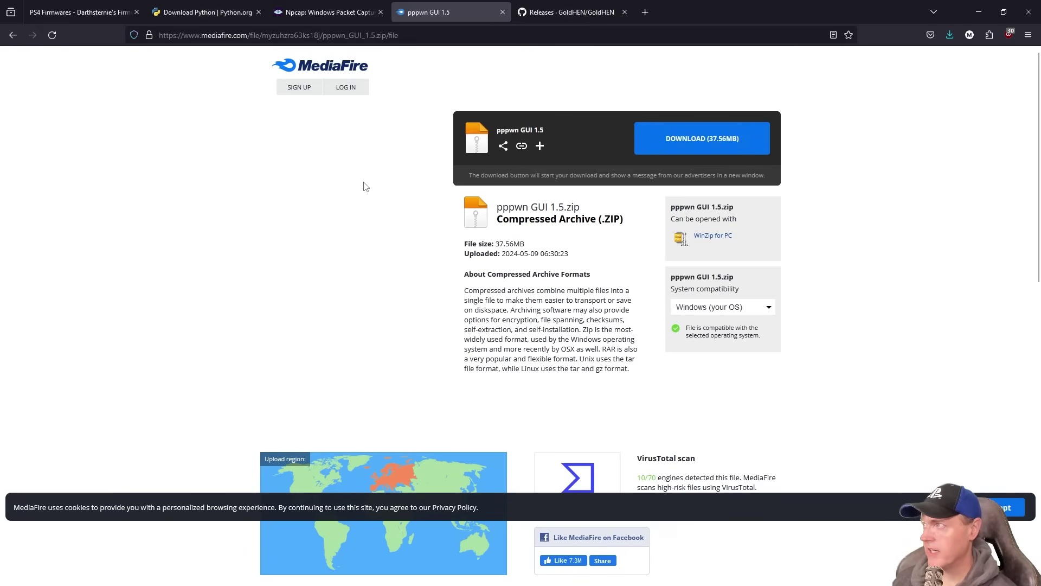
- Show the downloadable assets of the GoldHEN v2.4b17 release on its GitHub releases page
{"action": "left_click", "coordinate": [576, 13]}
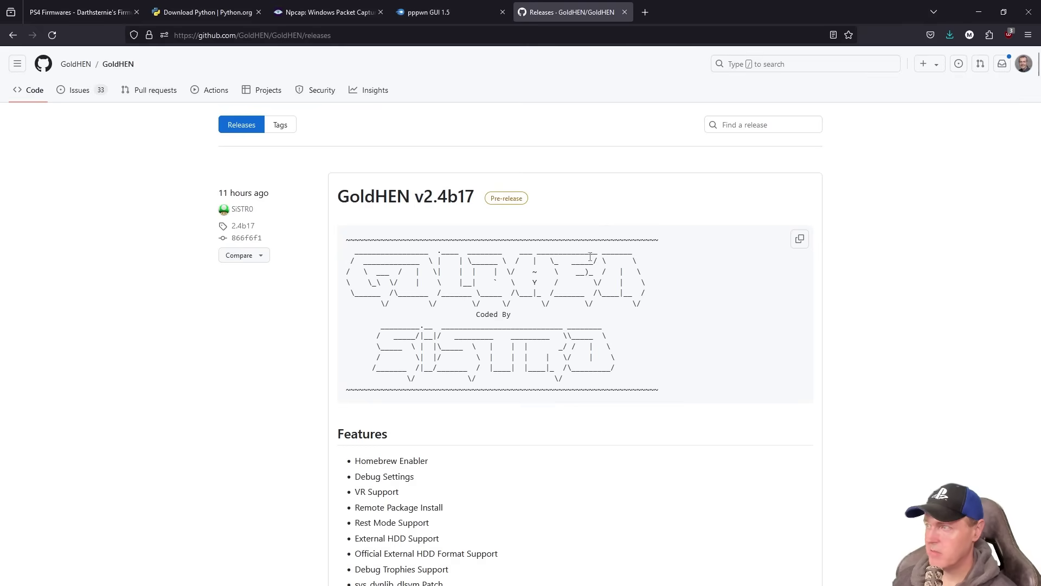
{"action": "scroll", "coordinate": [598, 274], "scroll_direction": "down", "scroll_amount": 6}
{"action": "scroll", "coordinate": [598, 280], "scroll_direction": "down", "scroll_amount": 12}
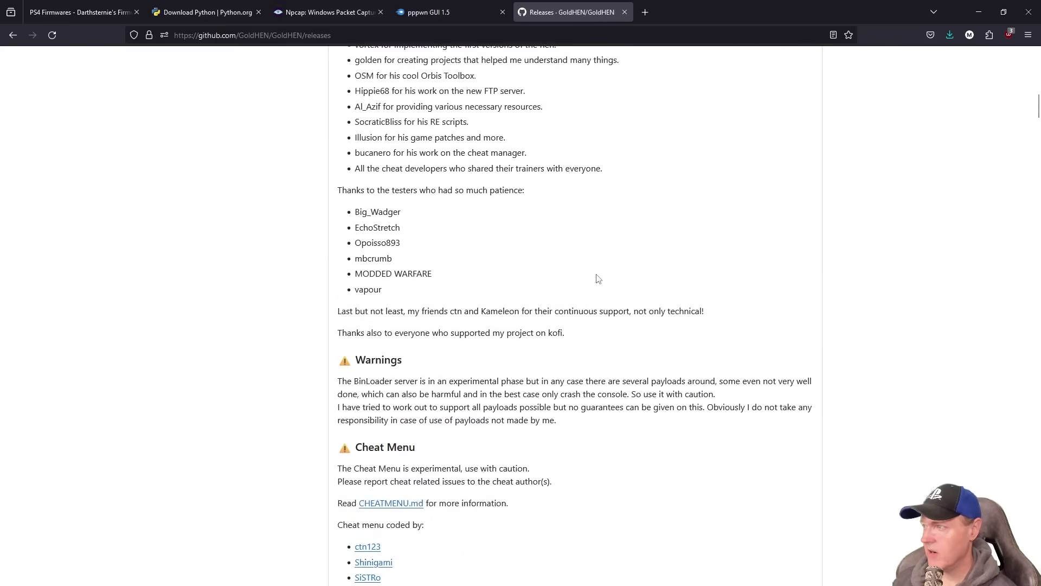
{"action": "scroll", "coordinate": [596, 278], "scroll_direction": "down", "scroll_amount": 5}
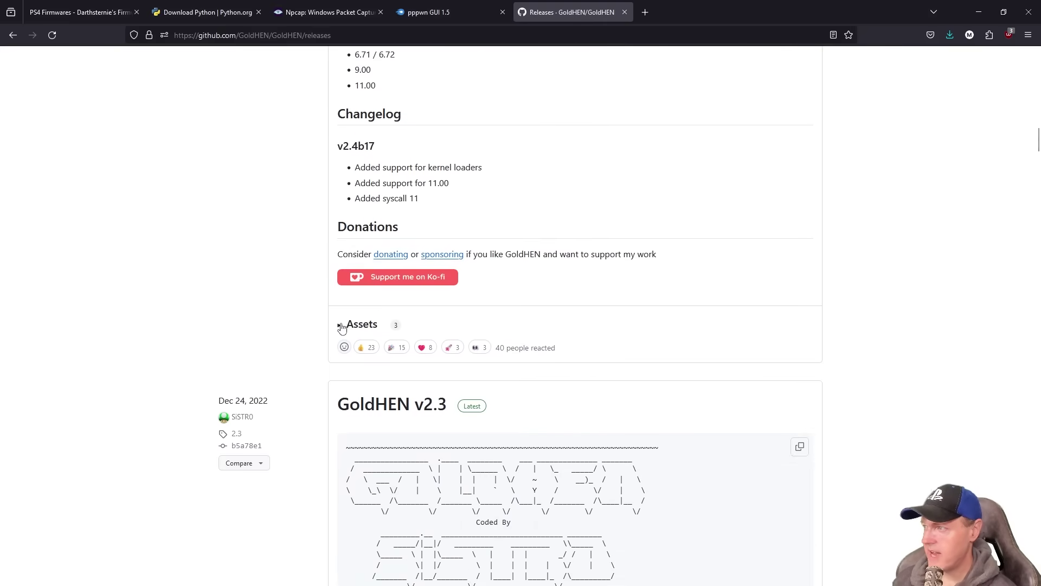
{"action": "left_click", "coordinate": [340, 325]}
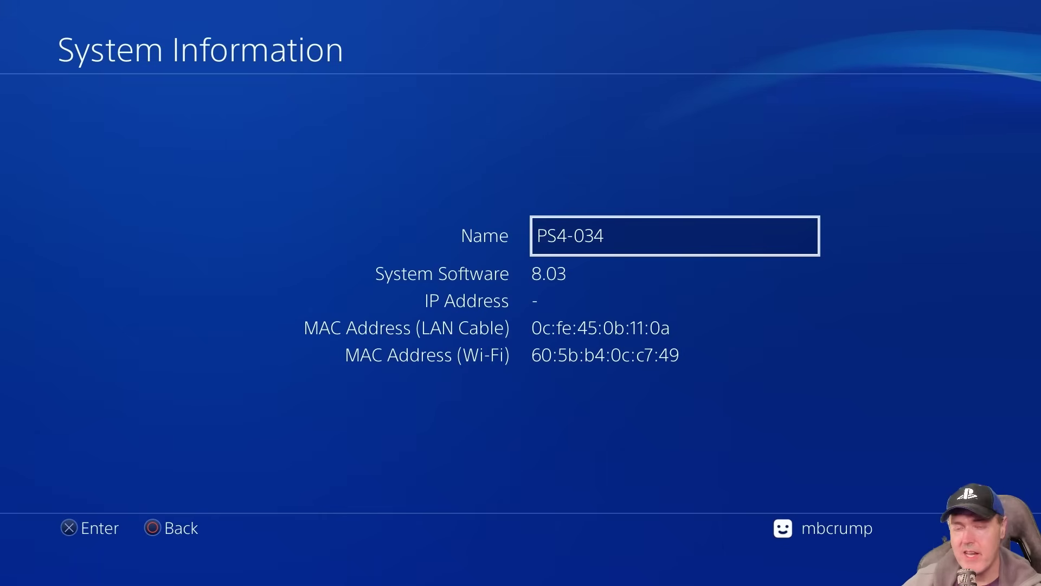
- On the PS4, leave System Information and open System Software Update from the main settings list
{"action": "key", "text": "Escape"}
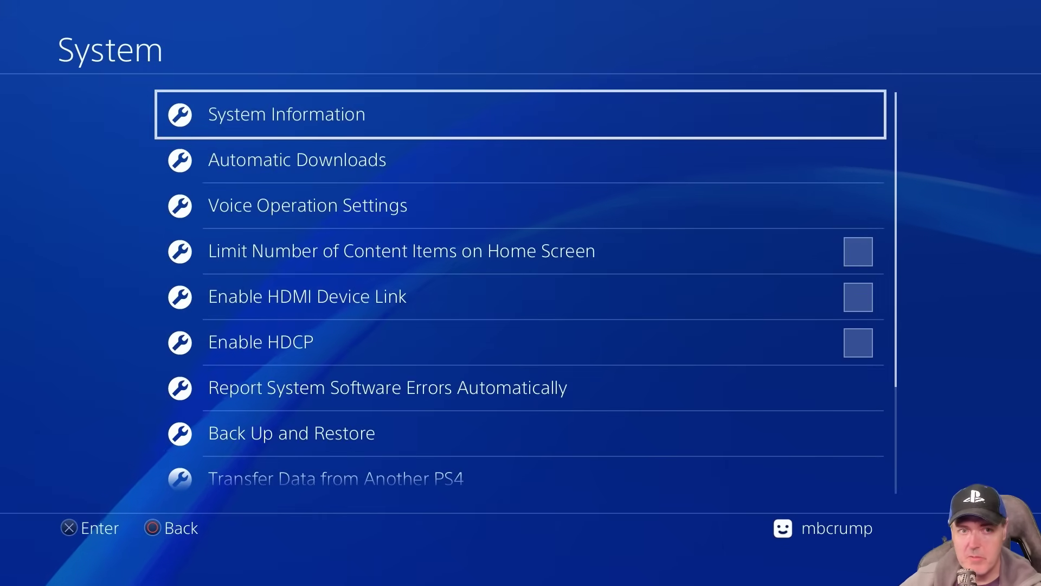
{"action": "key", "text": "Escape"}
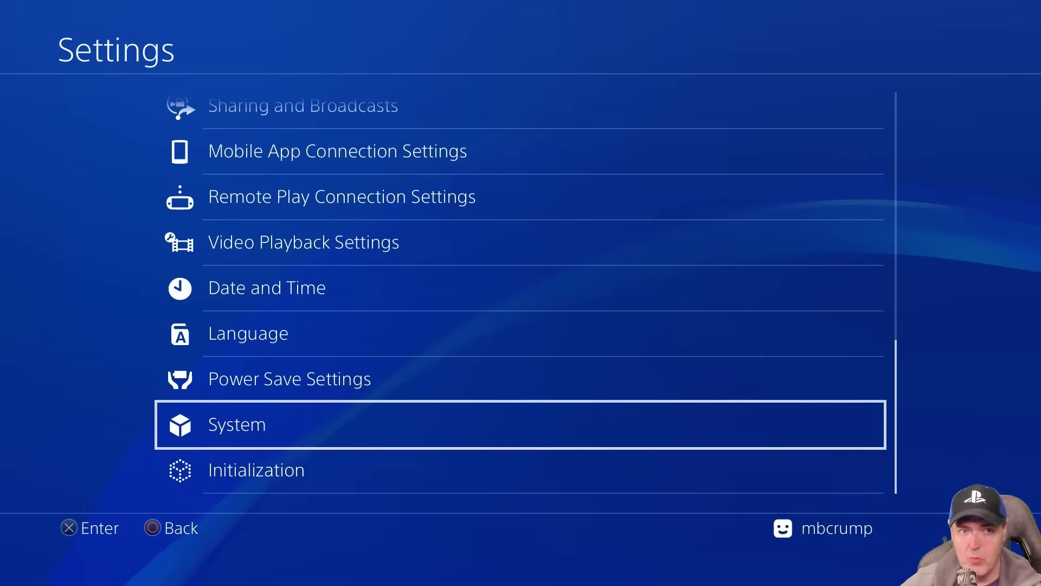
{"action": "key", "text": "Up"}
{"action": "key", "text": "Up"}
{"action": "key", "text": "Up"}
{"action": "key", "text": "Up"}
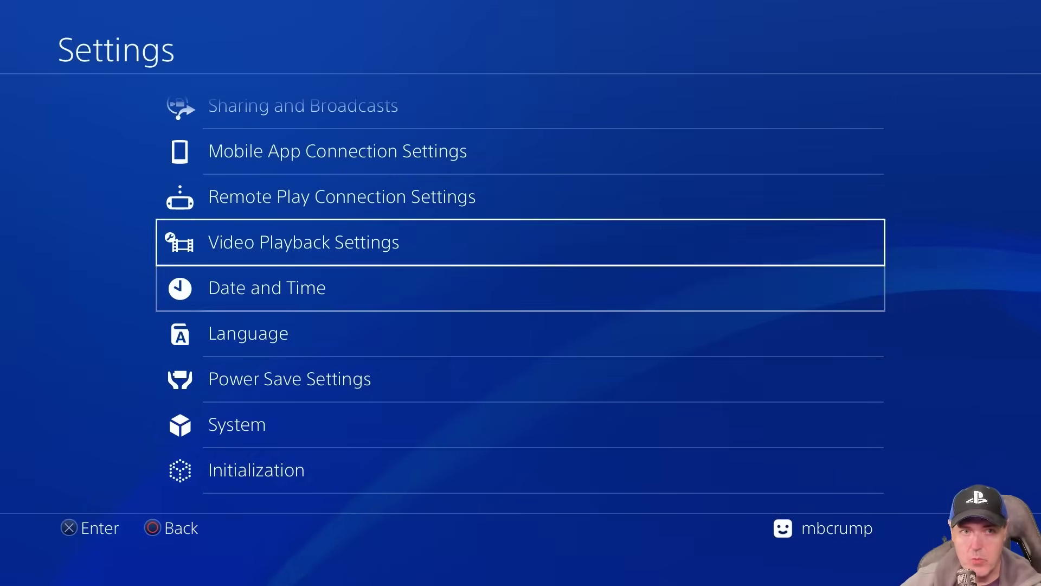
{"action": "key", "text": "Up"}
{"action": "key", "text": "Up"}
{"action": "key", "text": "Up"}
{"action": "key", "text": "Up"}
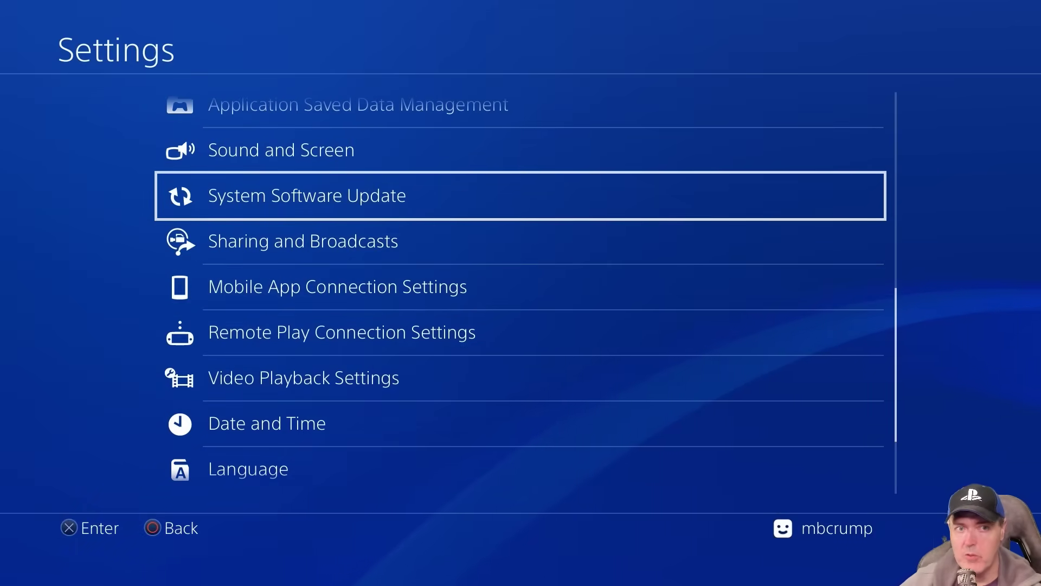
{"action": "key", "text": "Return"}
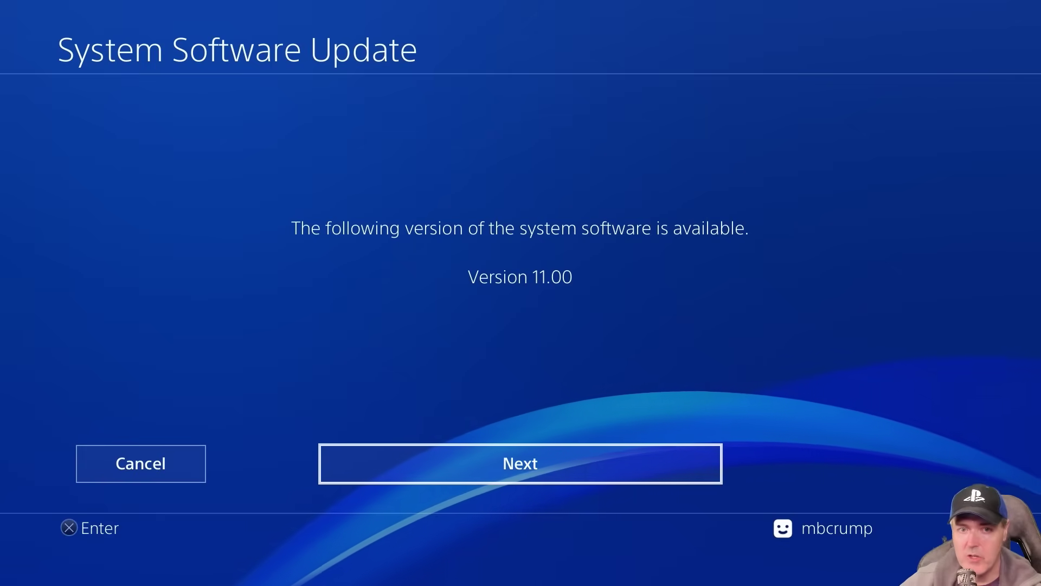
- Update the PS4 system software to version 11.00 and sign in with the existing user profile
{"action": "key", "text": "Return"}
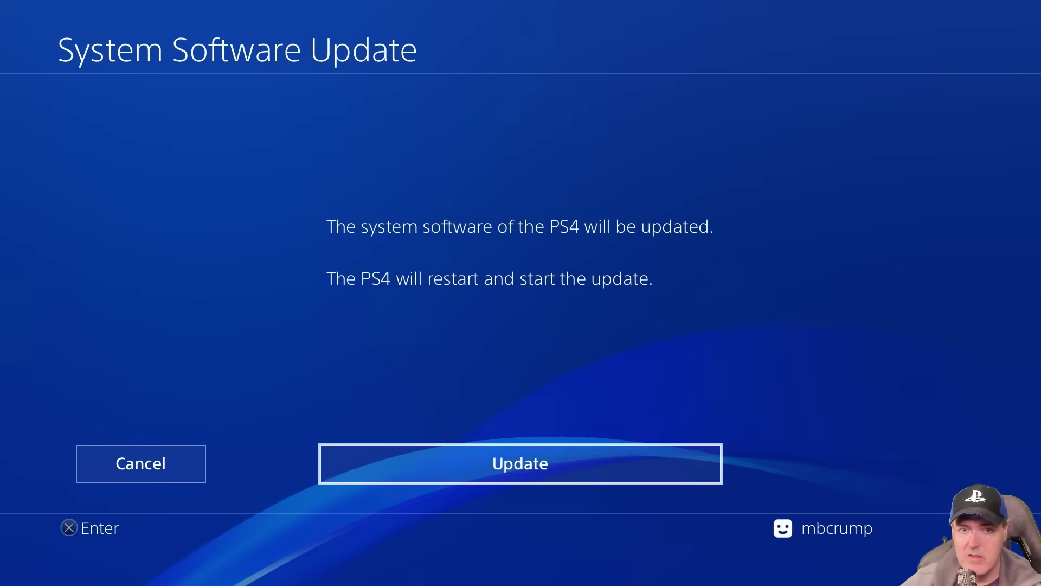
{"action": "key", "text": "Return"}
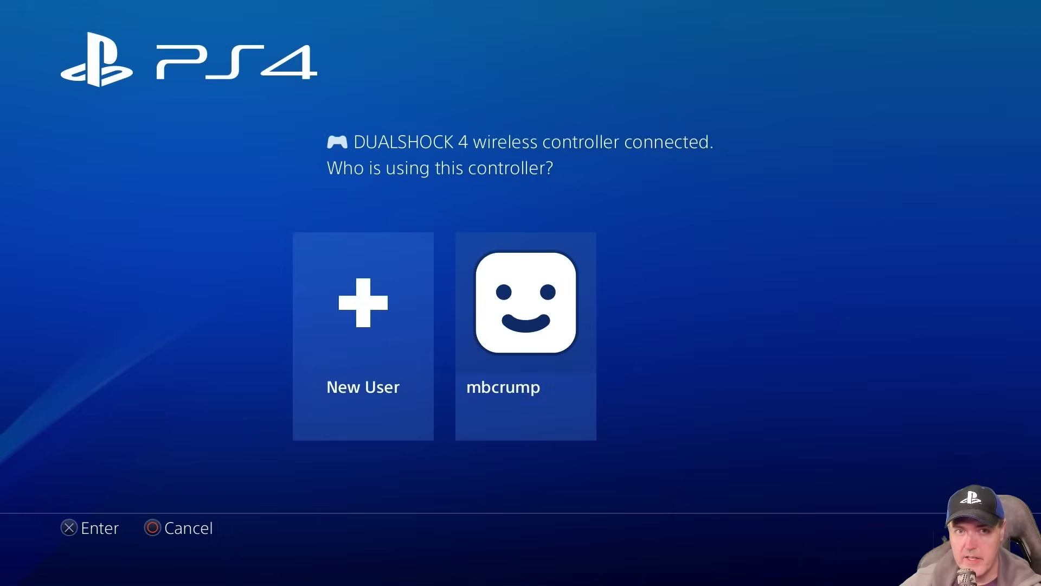
{"action": "key", "text": "Return"}
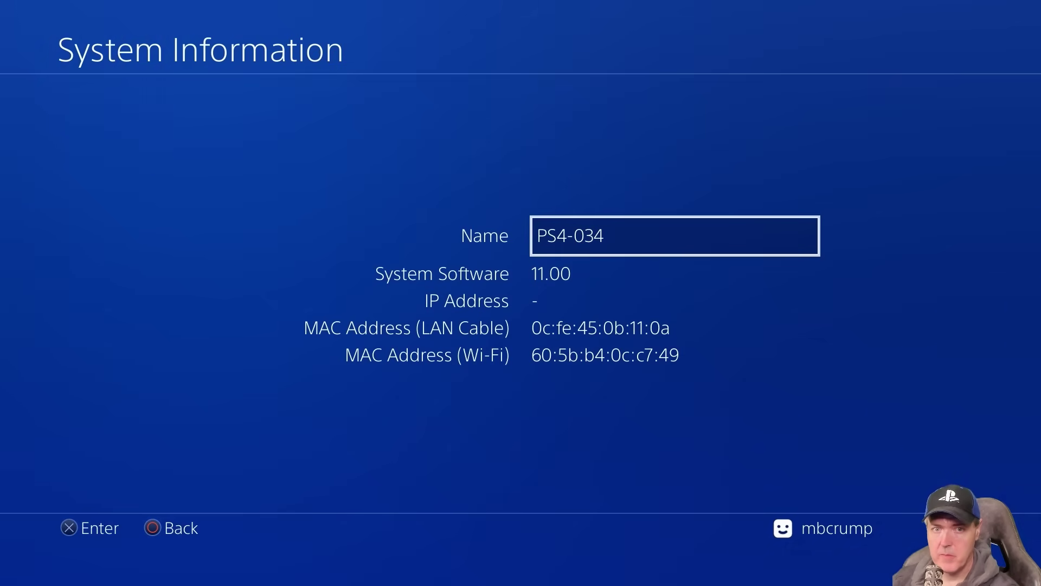
- Leave System Information, return to the main settings list and open the Network settings
{"action": "key", "text": "Escape"}
{"action": "key", "text": "Escape"}
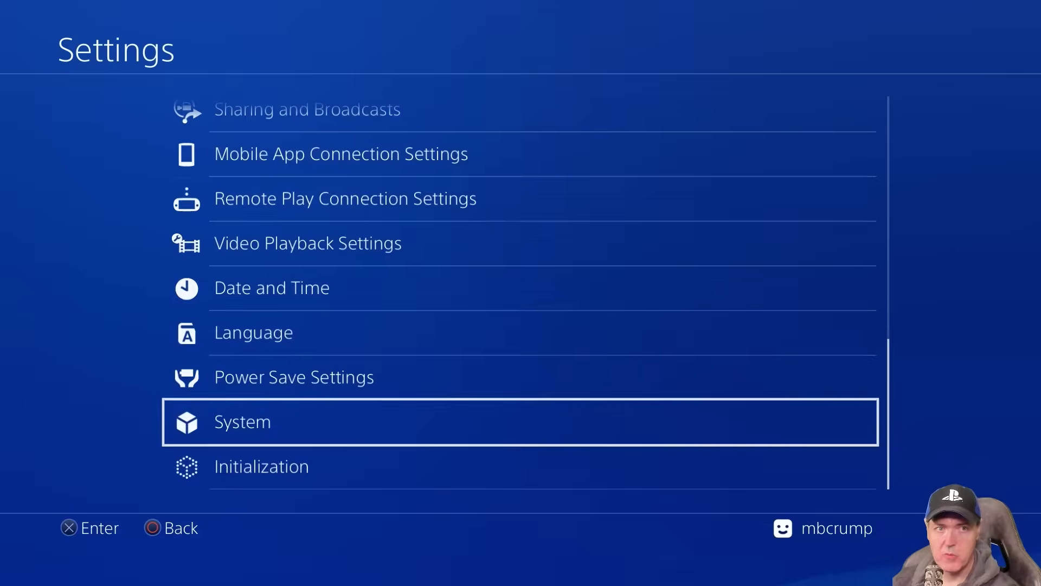
{"action": "key", "text": "Up"}
{"action": "key", "text": "Up"}
{"action": "key", "text": "Up"}
{"action": "key", "text": "Up"}
{"action": "key", "text": "Up"}
{"action": "key", "text": "Up"}
{"action": "key", "text": "Up"}
{"action": "key", "text": "Up"}
{"action": "key", "text": "Up"}
{"action": "key", "text": "Up"}
{"action": "key", "text": "Up"}
{"action": "key", "text": "Up"}
{"action": "key", "text": "Up"}
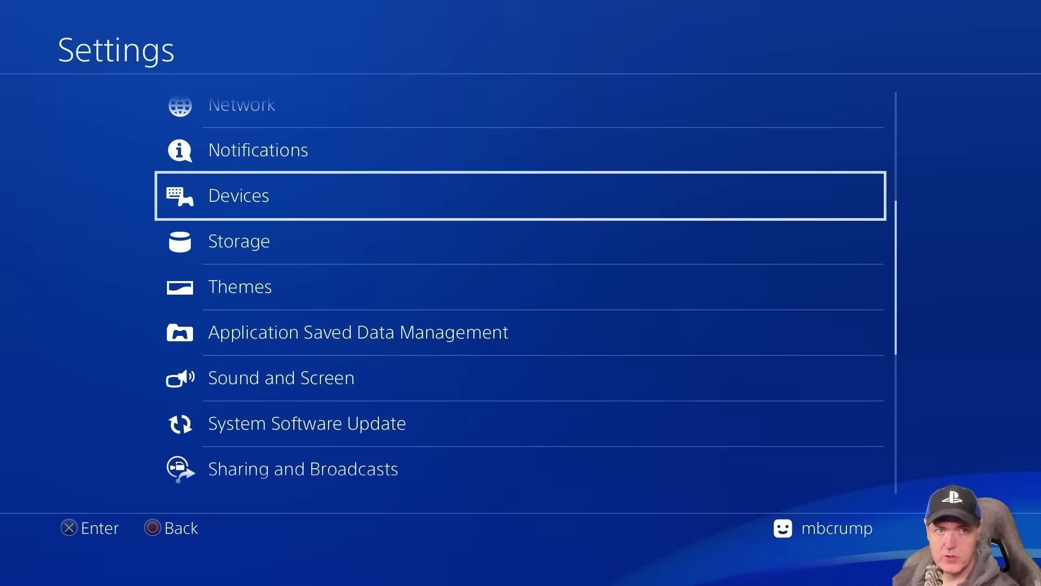
{"action": "key", "text": "Up"}
{"action": "key", "text": "Up"}
{"action": "key", "text": "Return"}
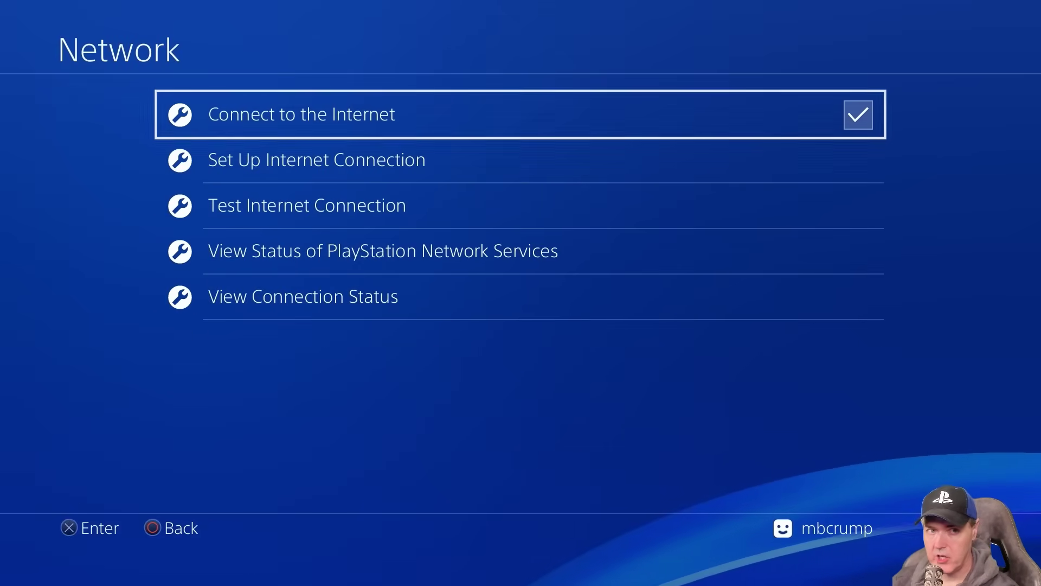
- Begin setting up the Internet connection with a LAN cable and the Custom method
{"action": "key", "text": "Down"}
{"action": "key", "text": "Return"}
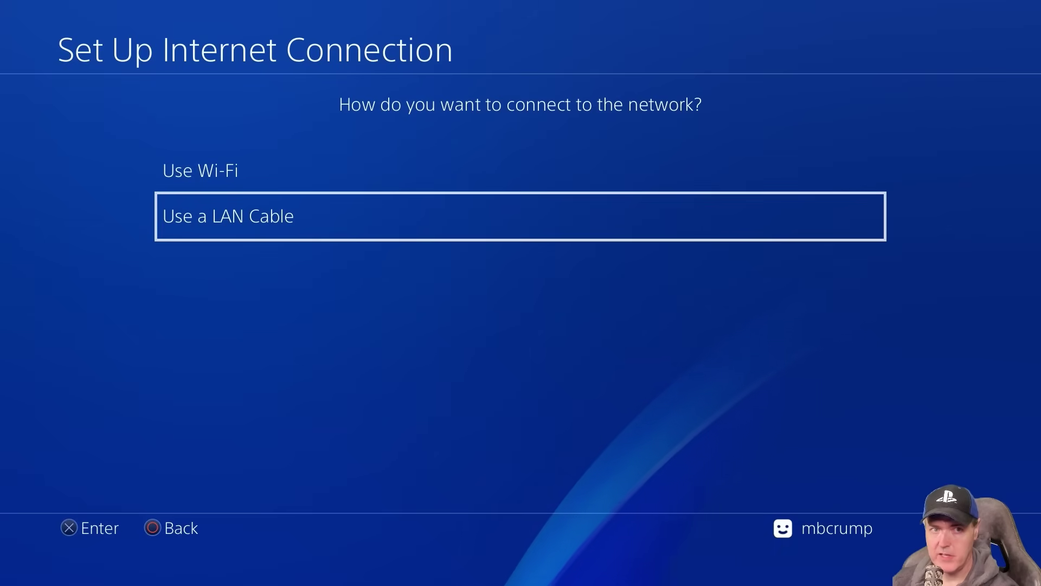
{"action": "key", "text": "Return"}
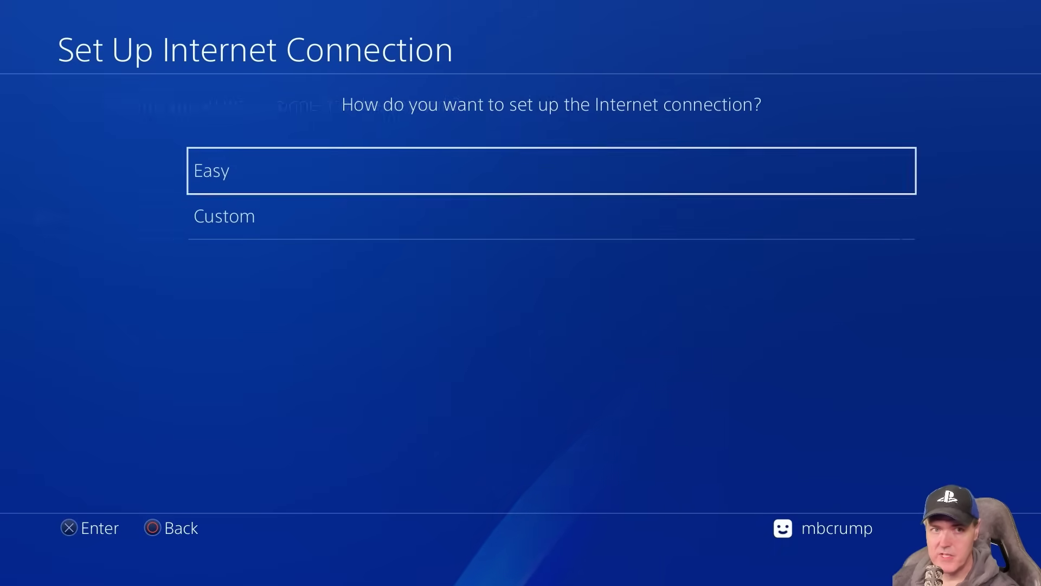
{"action": "key", "text": "Down"}
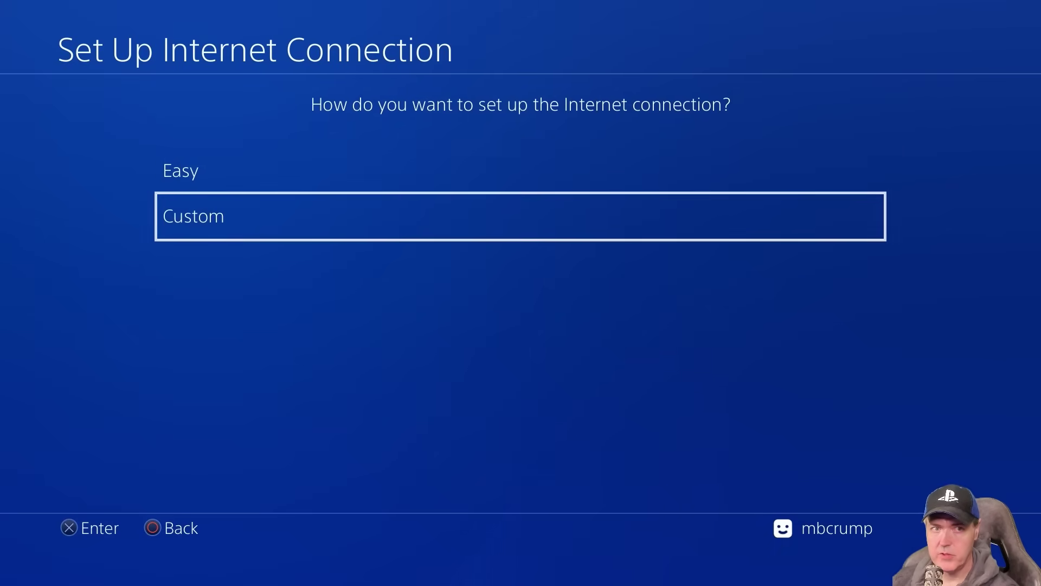
{"action": "key", "text": "Return"}
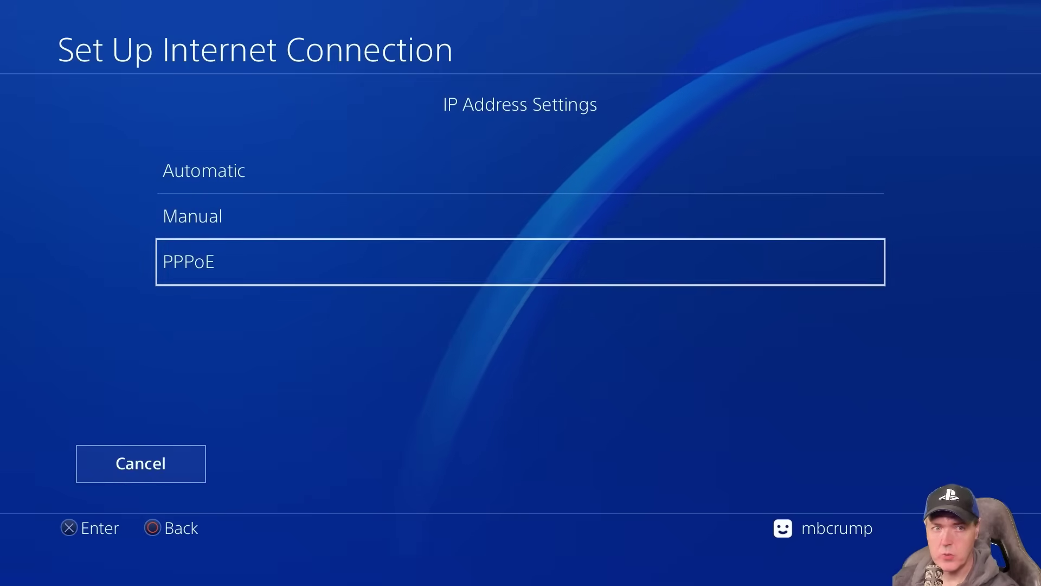
- Choose PPPoE for the IP address settings and accept the prefilled PPPoE user ID and password
{"action": "key", "text": "Return"}
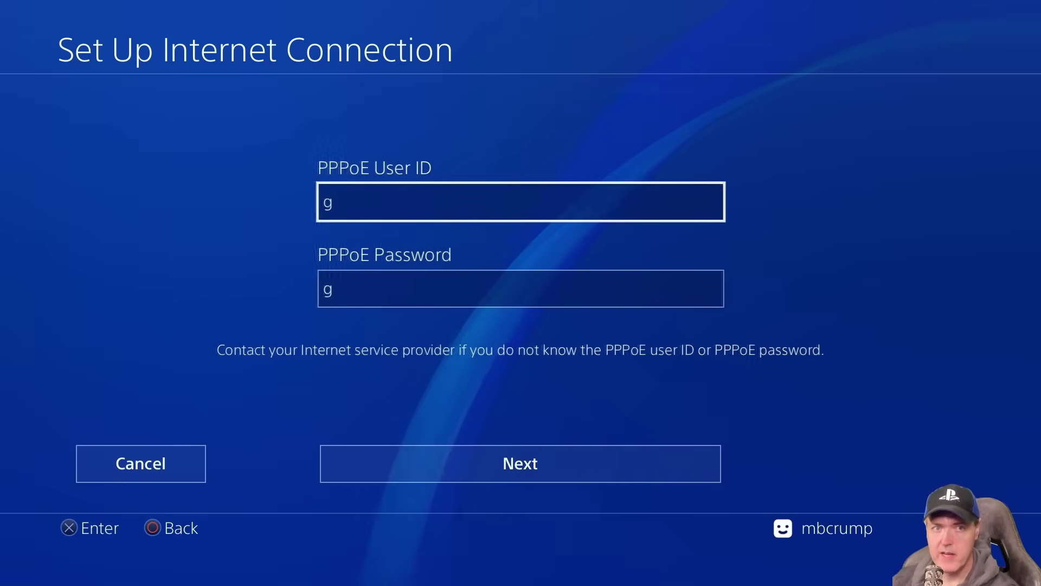
{"action": "key", "text": "Down"}
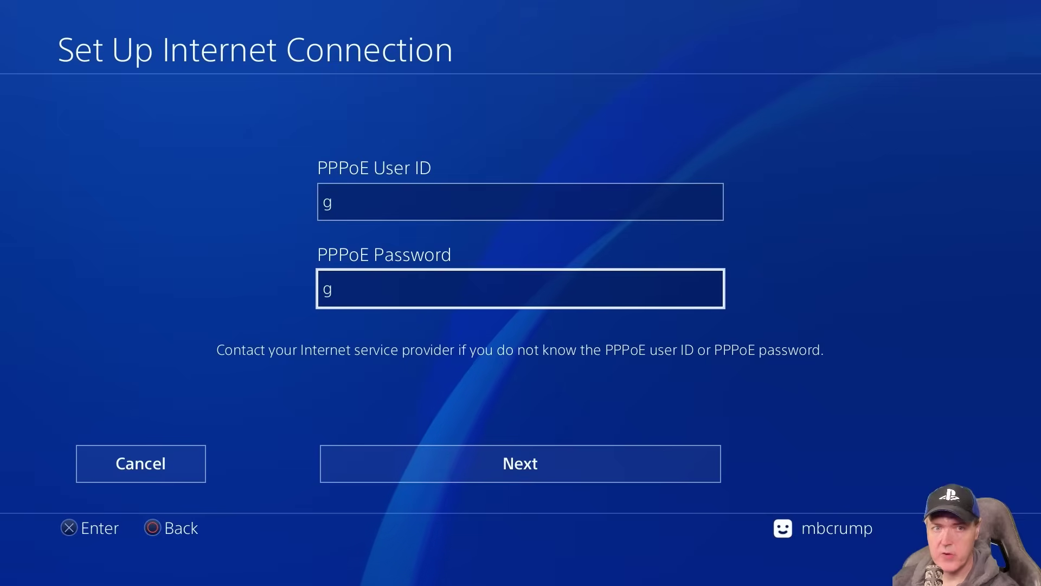
{"action": "key", "text": "Down"}
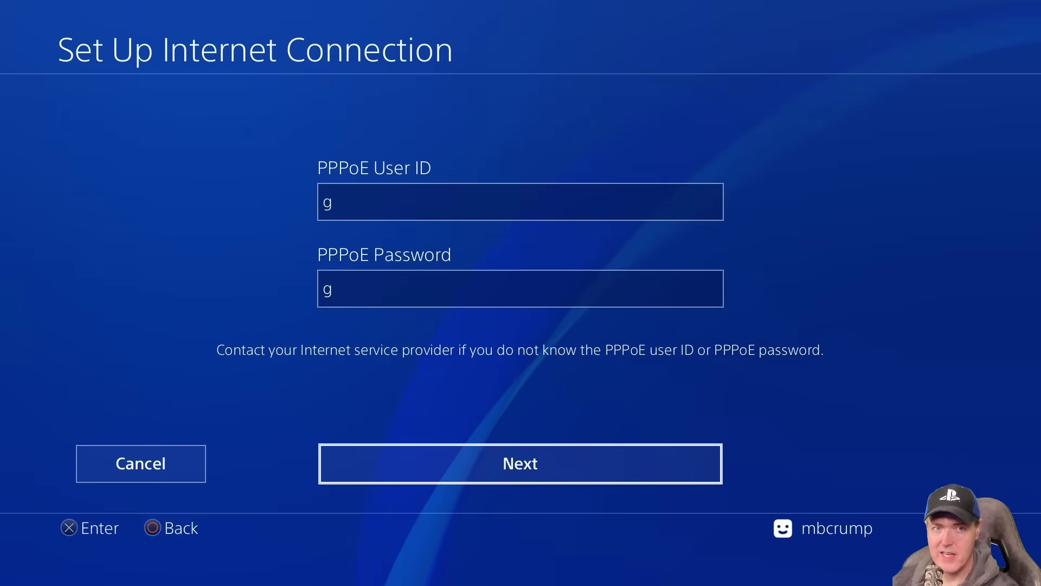
{"action": "key", "text": "Return"}
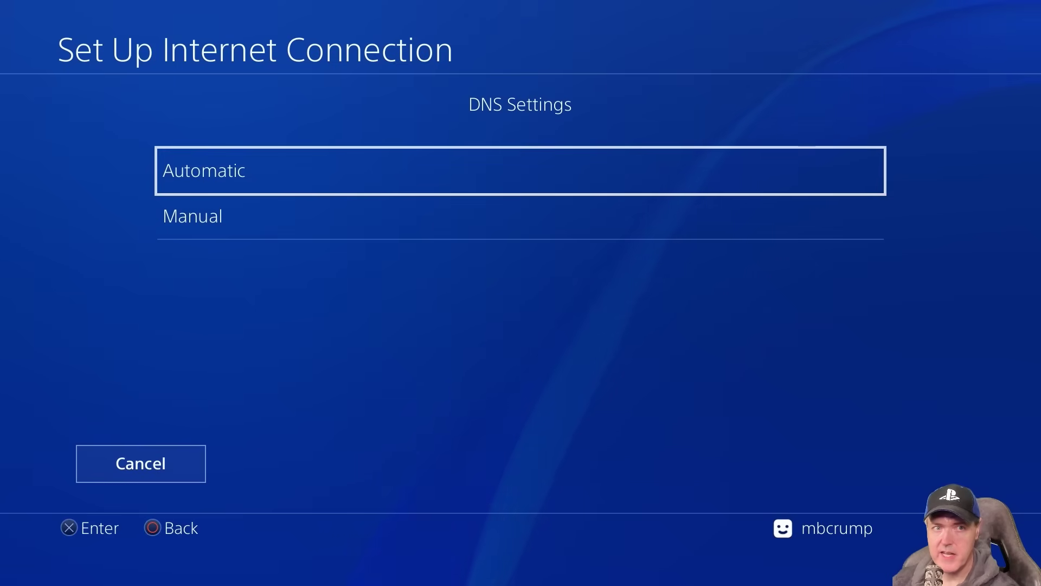
- Set DNS and MTU to Automatic, choose Do Not Use for the proxy server, and leave the connection setup without testing
{"action": "key", "text": "Return"}
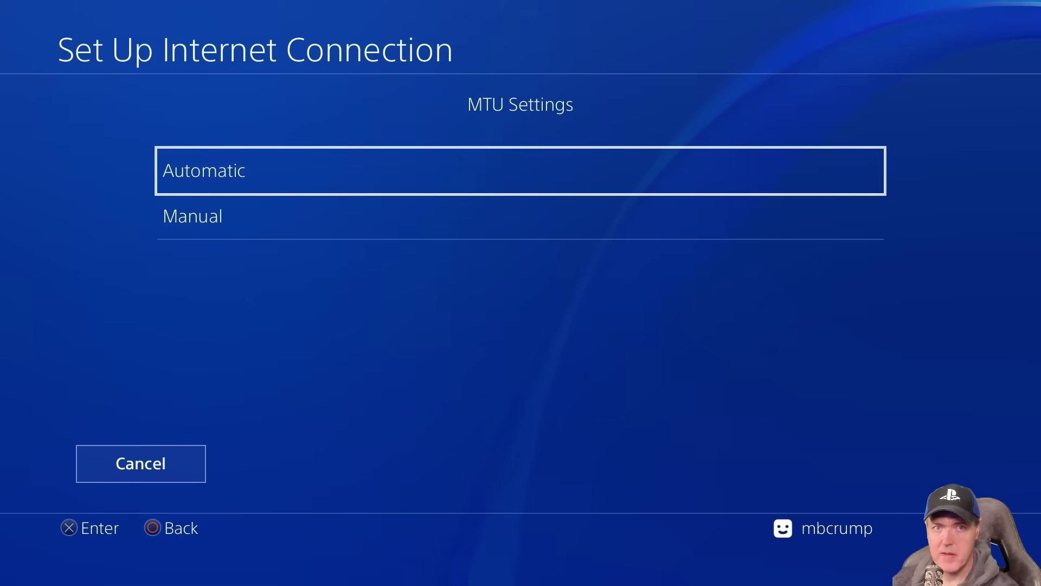
{"action": "key", "text": "Return"}
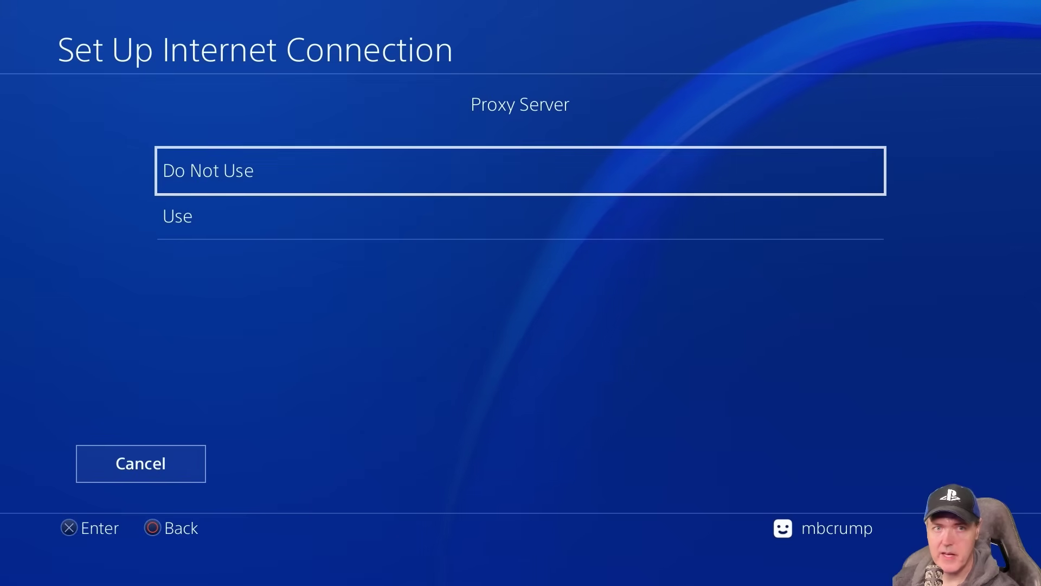
{"action": "key", "text": "Return"}
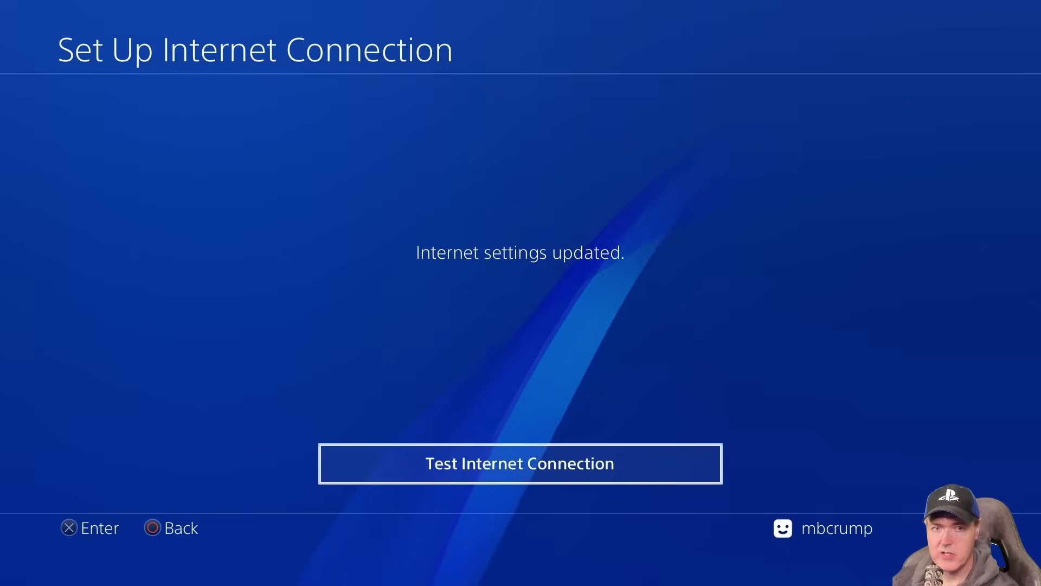
{"action": "key", "text": "Escape"}
{"action": "key", "text": "Down"}
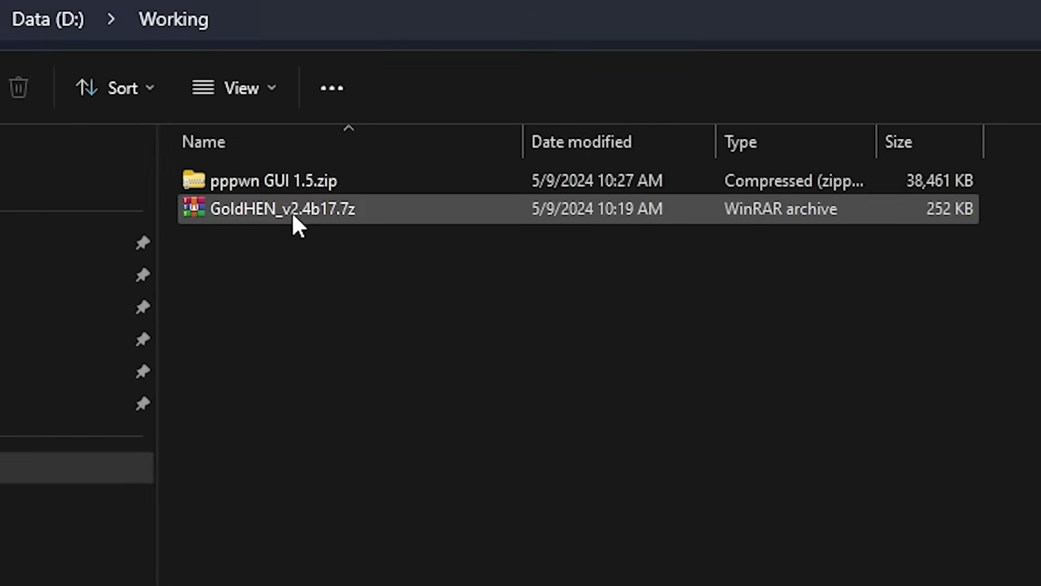
- Extract the pppwn GUI 1.5.zip and GoldHEN_v2.4b17.7z archives into their own folders inside Working
{"action": "left_click", "coordinate": [314, 182]}
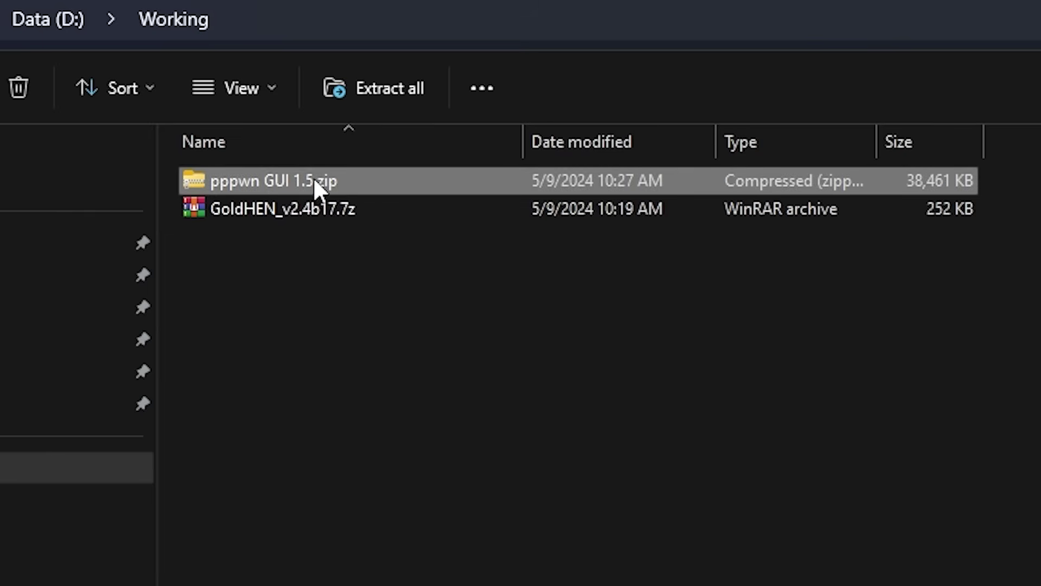
{"action": "right_click", "coordinate": [355, 177]}
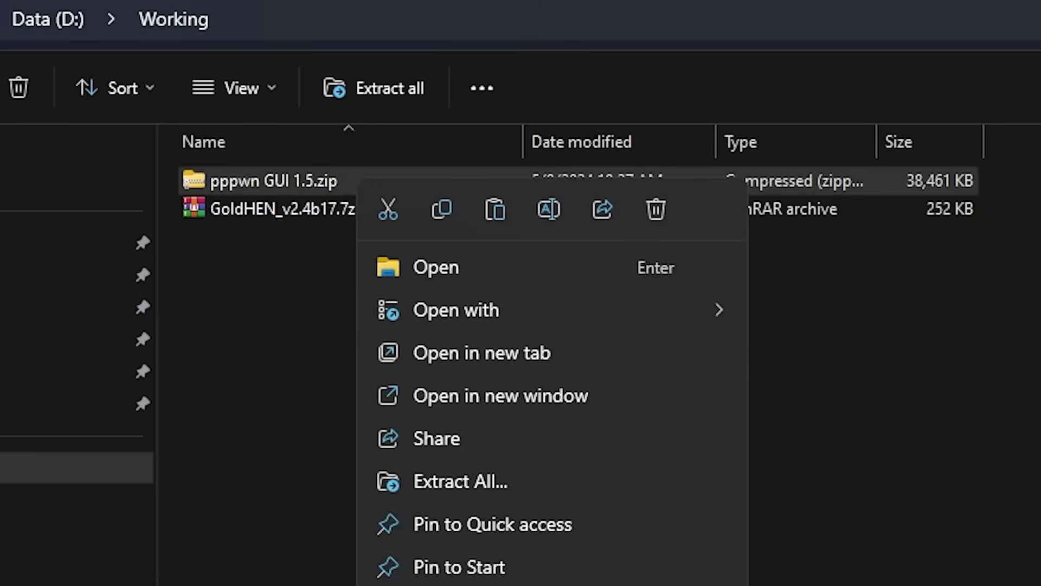
{"action": "left_click", "coordinate": [542, 488]}
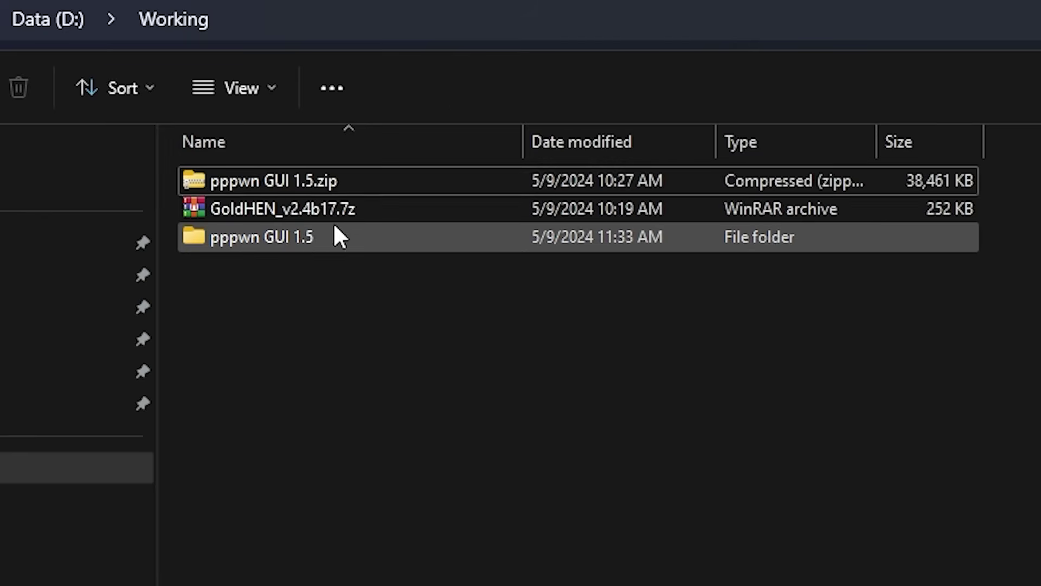
{"action": "left_click", "coordinate": [312, 210]}
{"action": "right_click", "coordinate": [314, 210]}
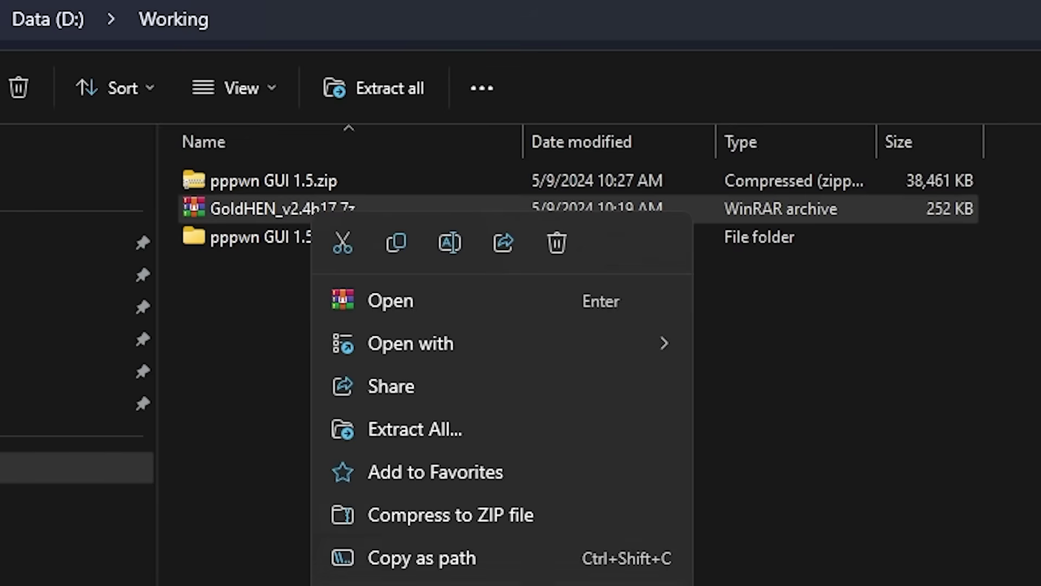
{"action": "key", "text": "Escape"}
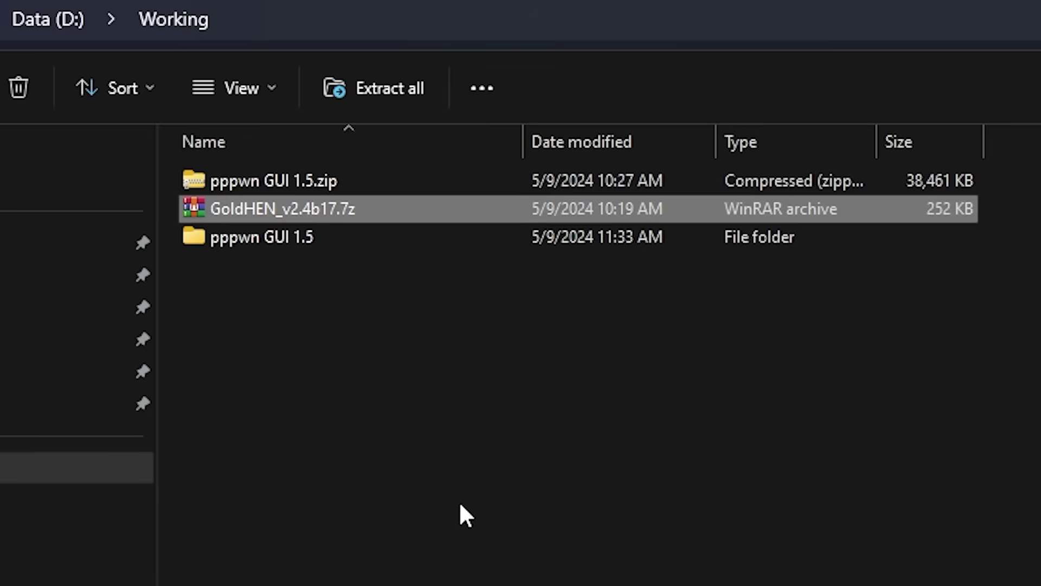
{"action": "left_click", "coordinate": [367, 411]}
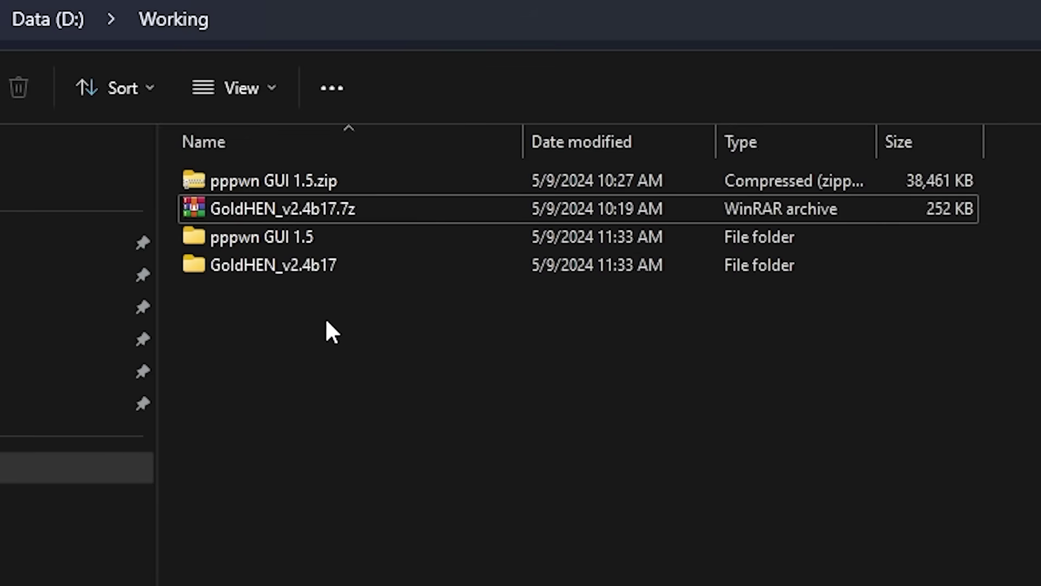
- Open the pppwn GUI folder inside the extracted pppwn GUI 1.5 folder and extract Unpacked Version.zip there
{"action": "double_click", "coordinate": [259, 236]}
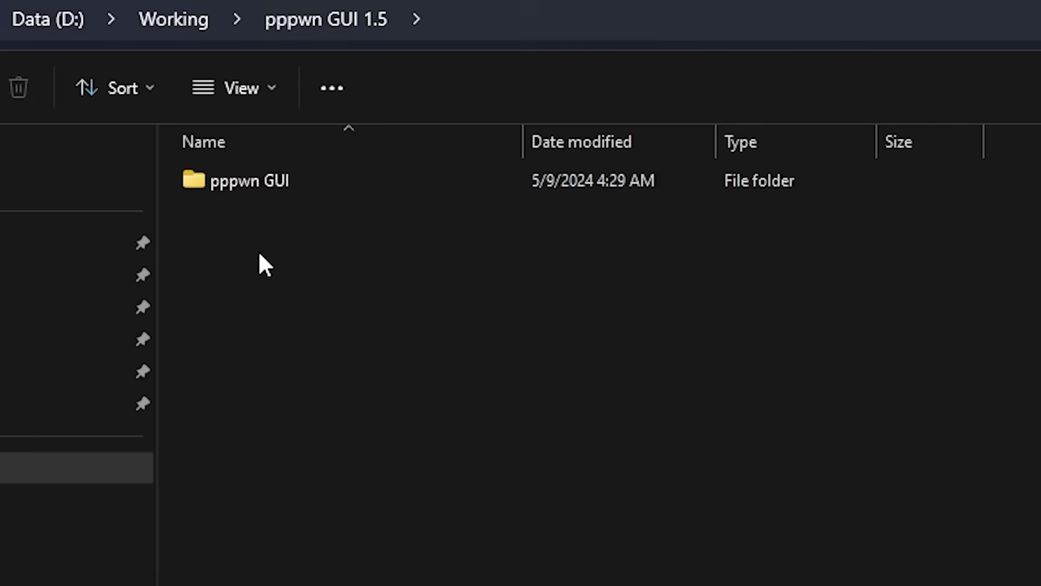
{"action": "double_click", "coordinate": [240, 181]}
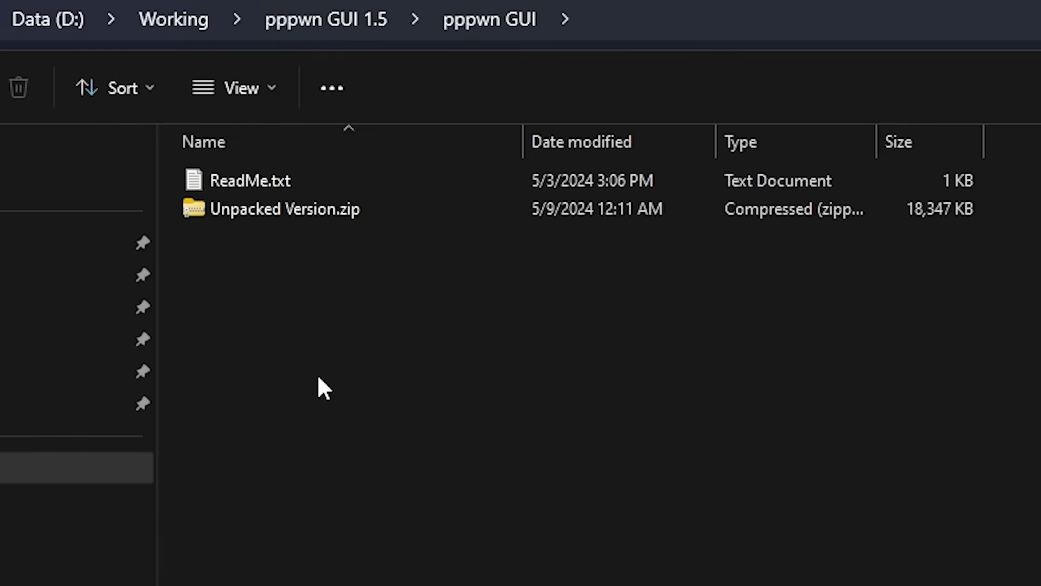
{"action": "left_click", "coordinate": [274, 212]}
{"action": "right_click", "coordinate": [285, 211]}
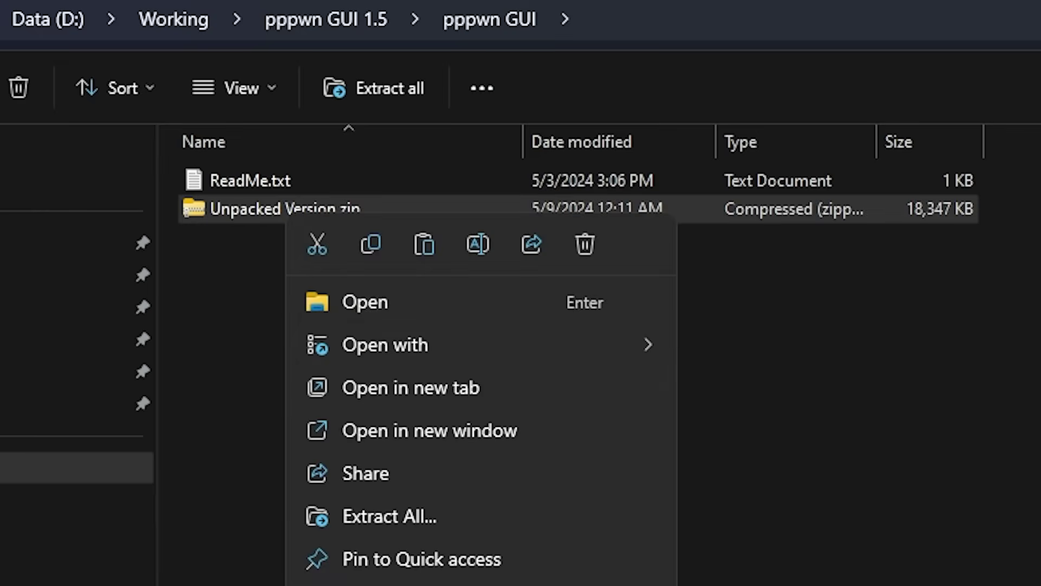
{"action": "left_click", "coordinate": [389, 516]}
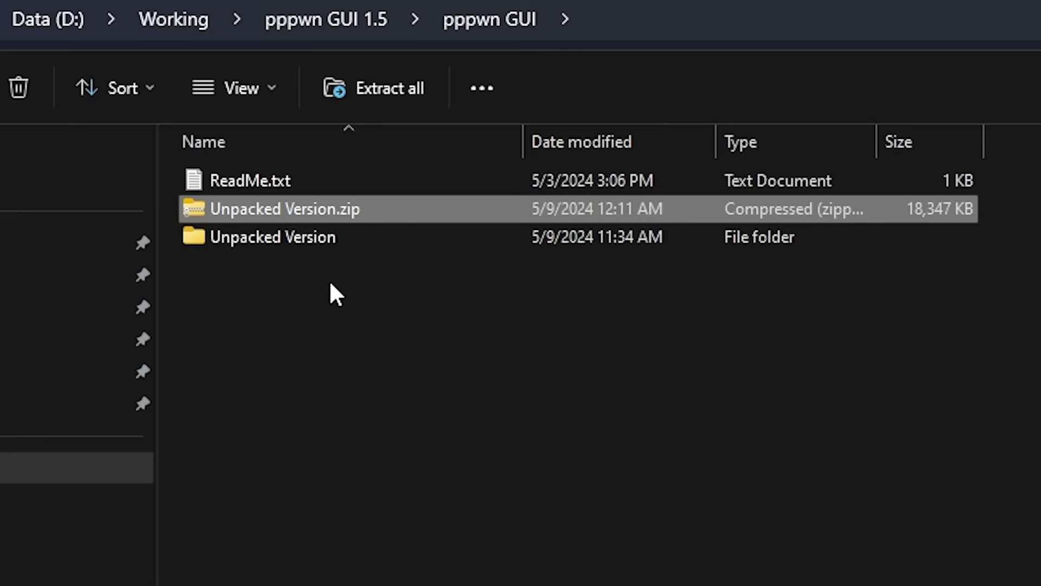
- Open the pppwn folder within Unpacked Version and Unpacked, and select PPPwn GUI 1.5.exe
{"action": "double_click", "coordinate": [259, 237]}
{"action": "double_click", "coordinate": [256, 183]}
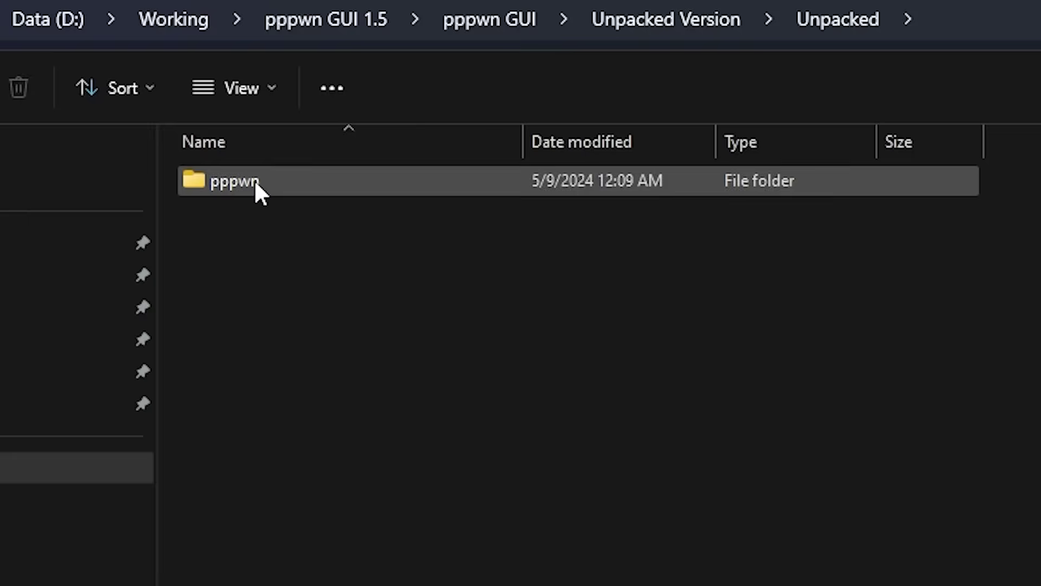
{"action": "double_click", "coordinate": [249, 185]}
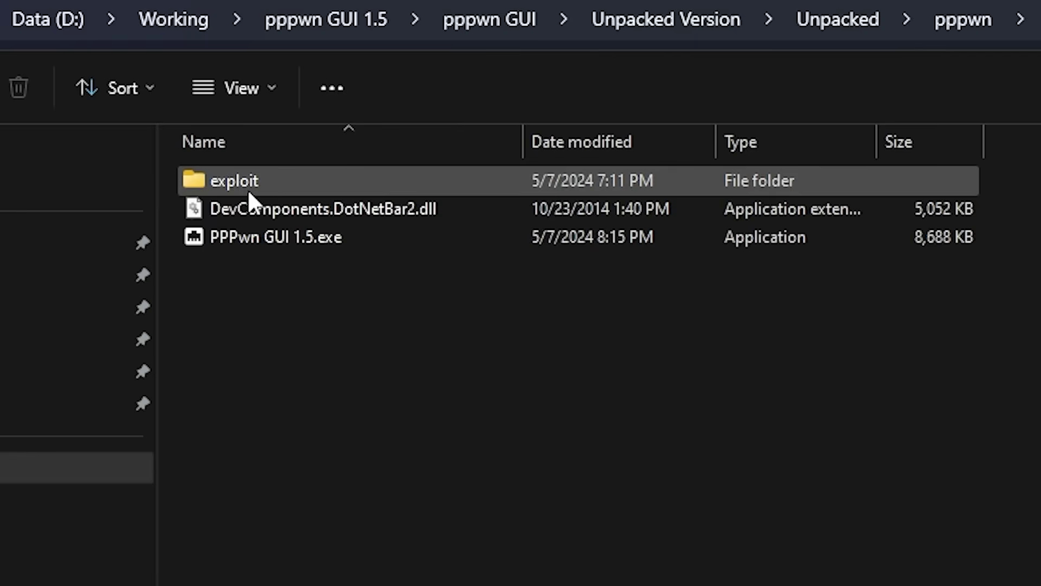
{"action": "left_click", "coordinate": [271, 239]}
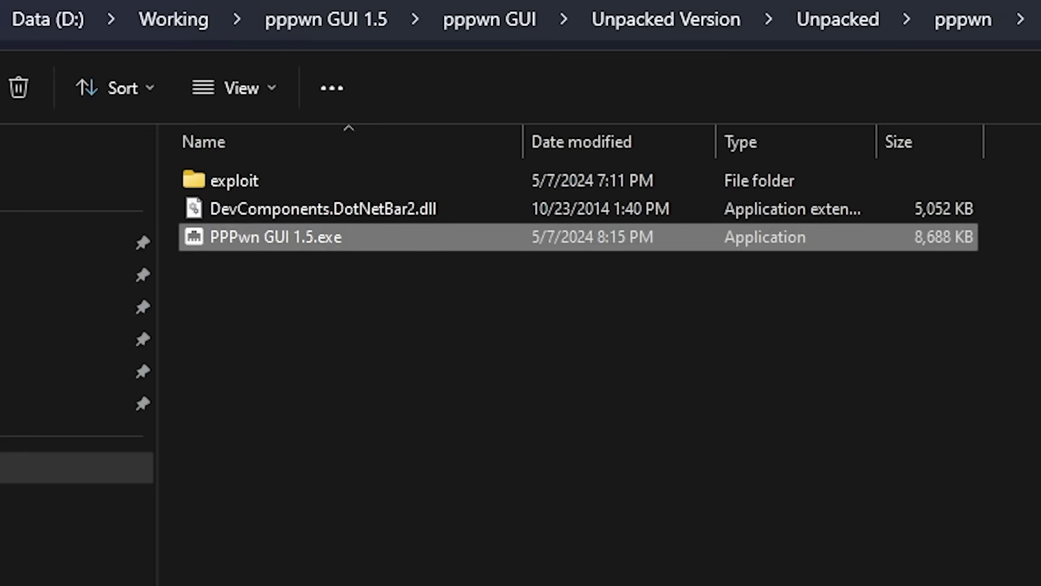
- Return to the Working folder and open the pppnw_stage2 folder inside GoldHEN_v2.4b17 to examine the stage2 files
{"action": "left_click", "coordinate": [173, 19]}
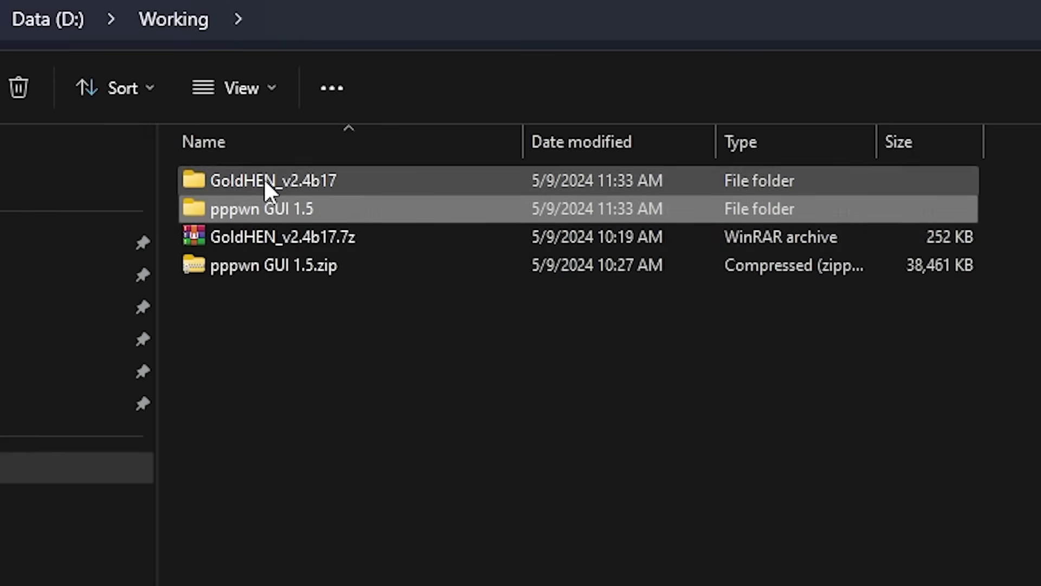
{"action": "double_click", "coordinate": [264, 178]}
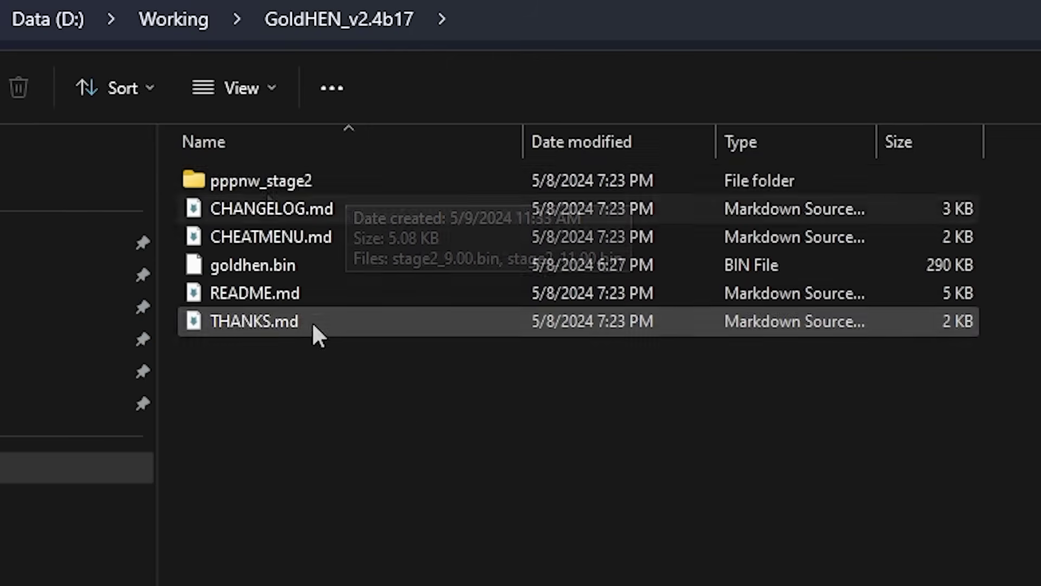
{"action": "double_click", "coordinate": [304, 187]}
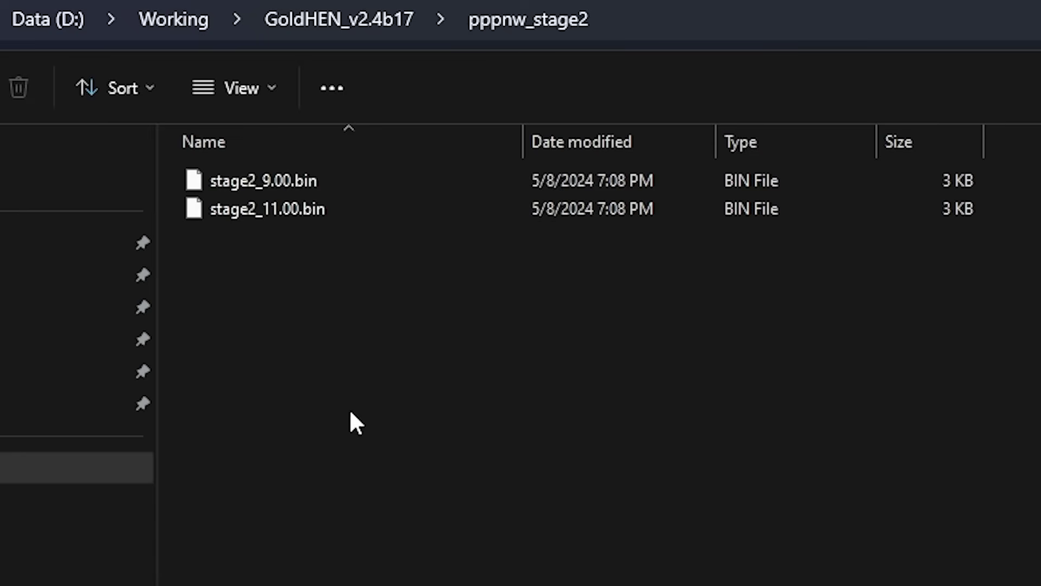
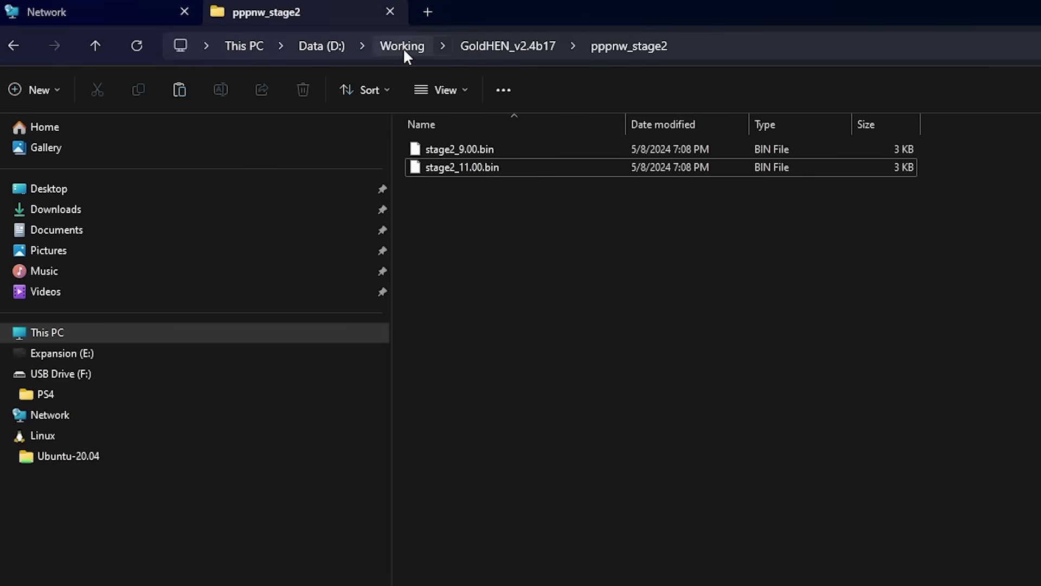
- Copy goldhen.bin from the GoldHEN_v2.4b17 folder to the root of USB Drive (F:) and select the copy there
{"action": "left_click", "coordinate": [499, 47]}
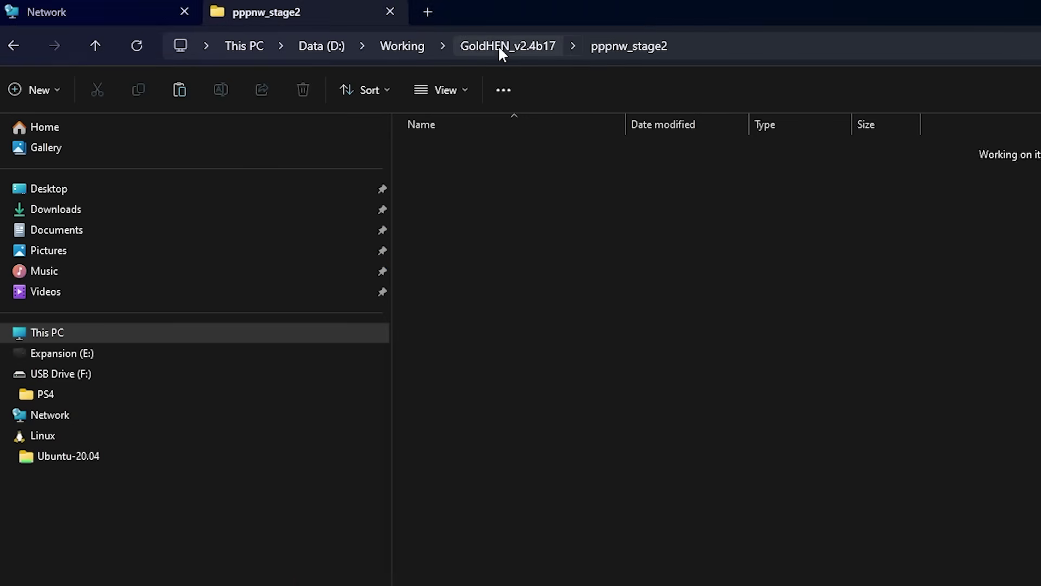
{"action": "left_click", "coordinate": [530, 433]}
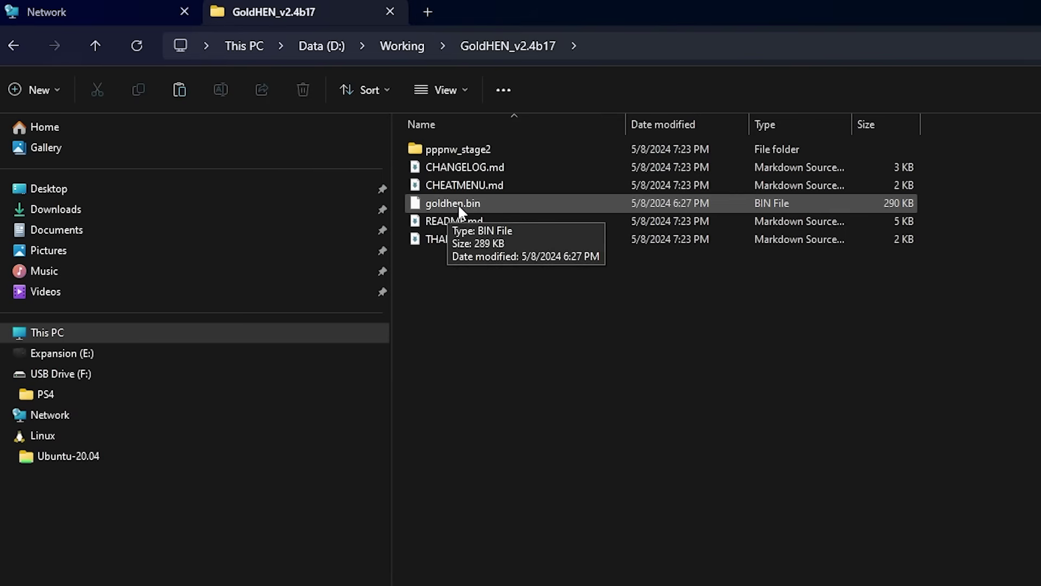
{"action": "left_click", "coordinate": [453, 201]}
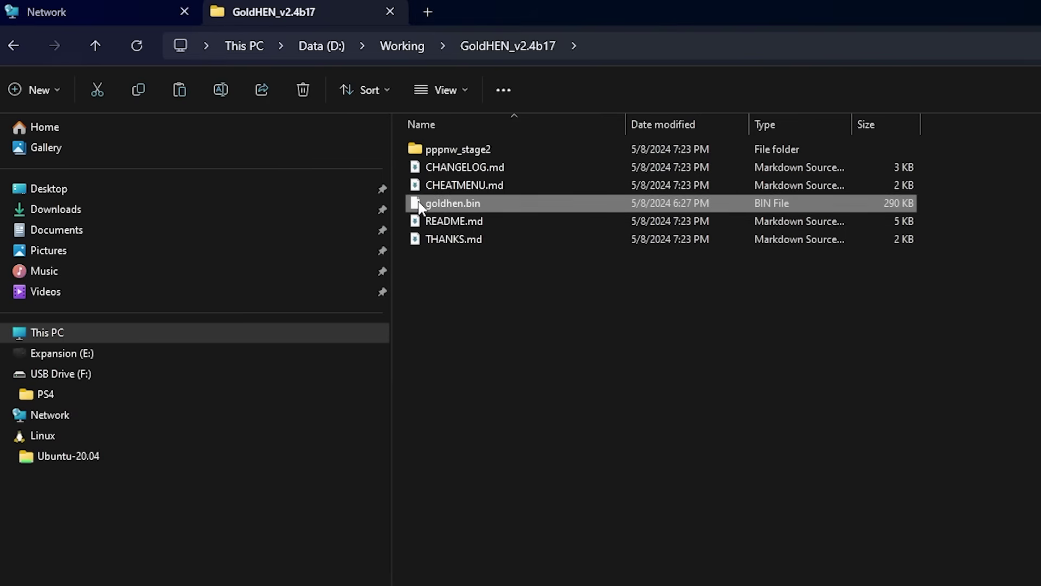
{"action": "left_click_drag", "start_coordinate": [420, 208], "coordinate": [73, 377]}
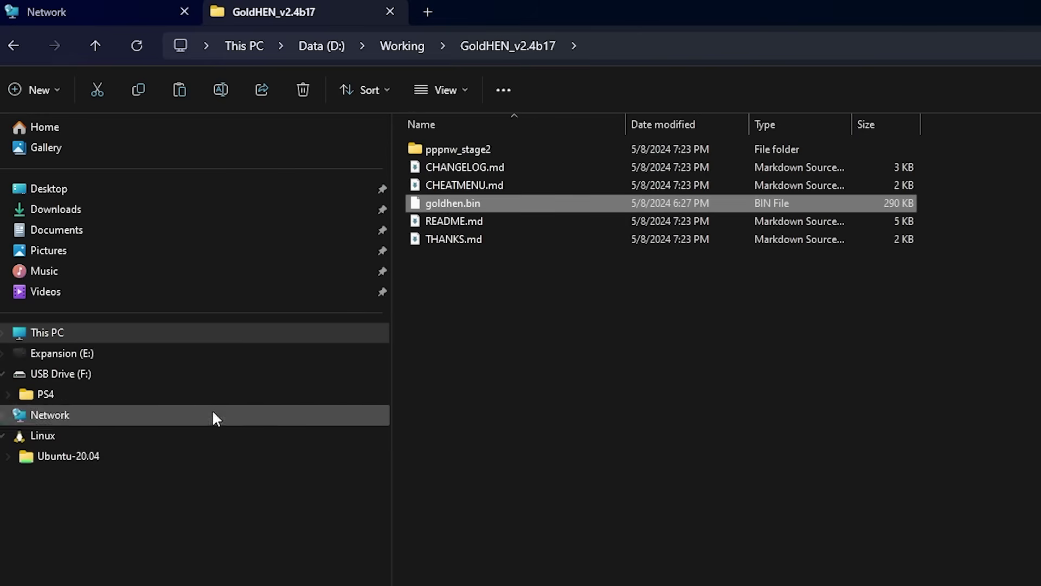
{"action": "left_click", "coordinate": [67, 376]}
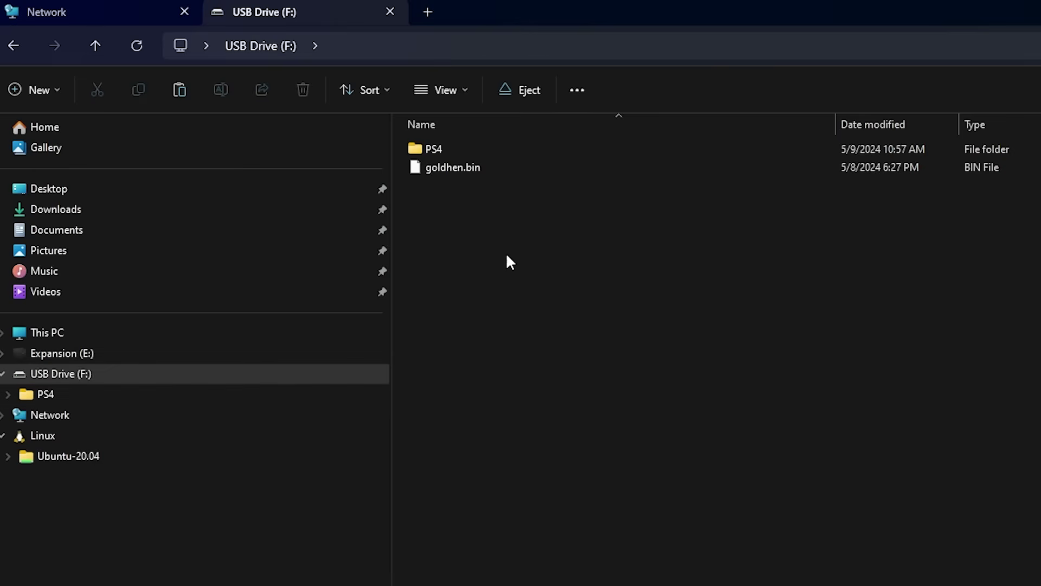
{"action": "left_click", "coordinate": [441, 172]}
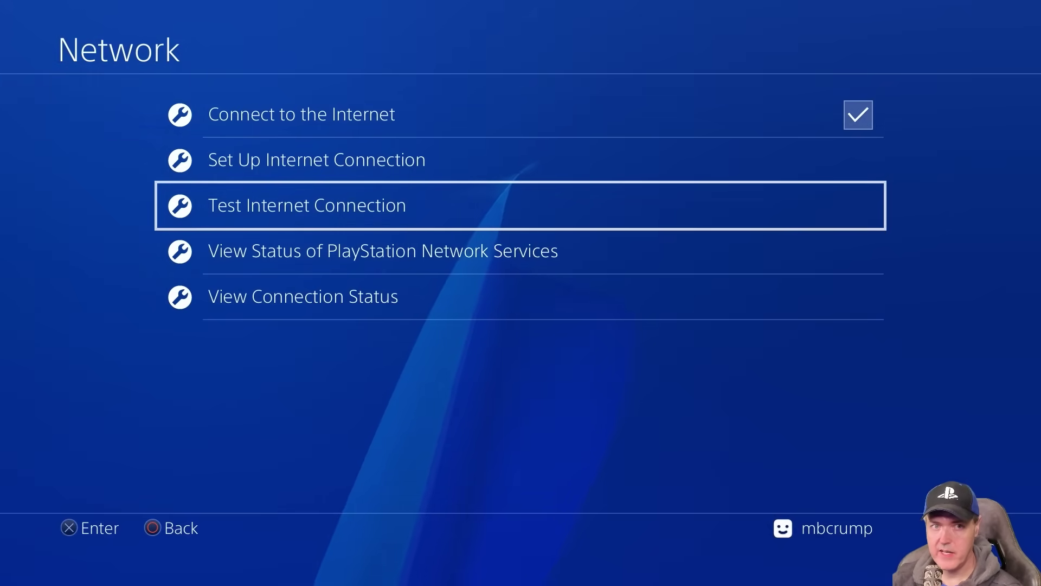
- Switch to the PS4, run Test Internet Connection to let the exploit load, and return to the main settings list
{"action": "key", "text": "Return"}
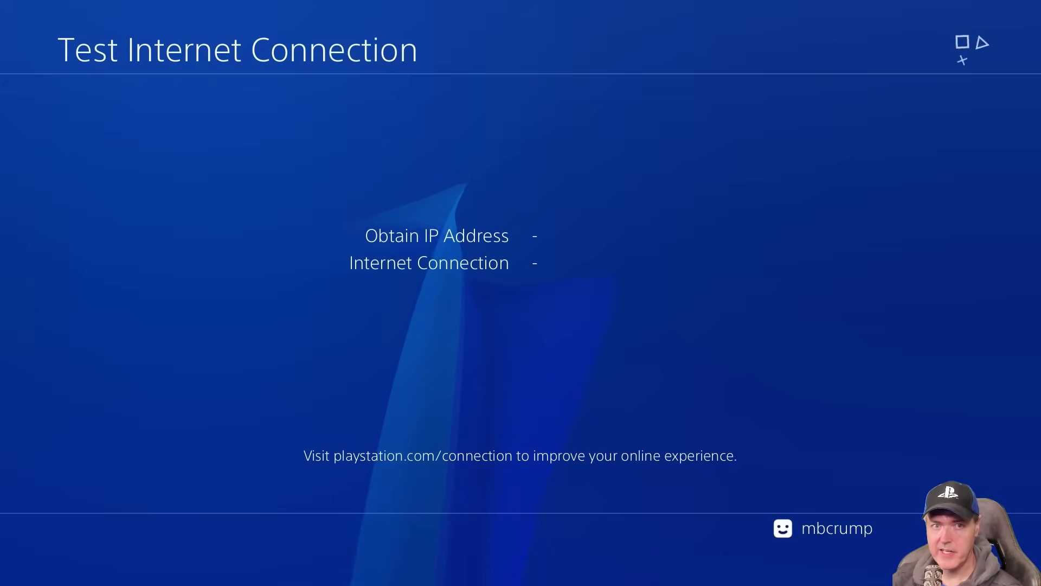
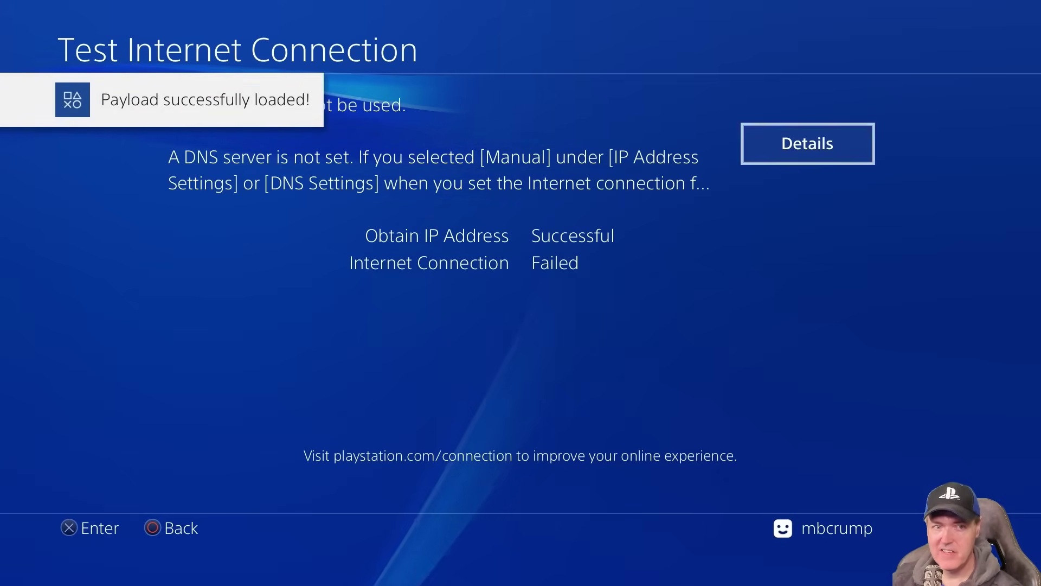
{"action": "key", "text": "Escape"}
{"action": "key", "text": "Escape"}
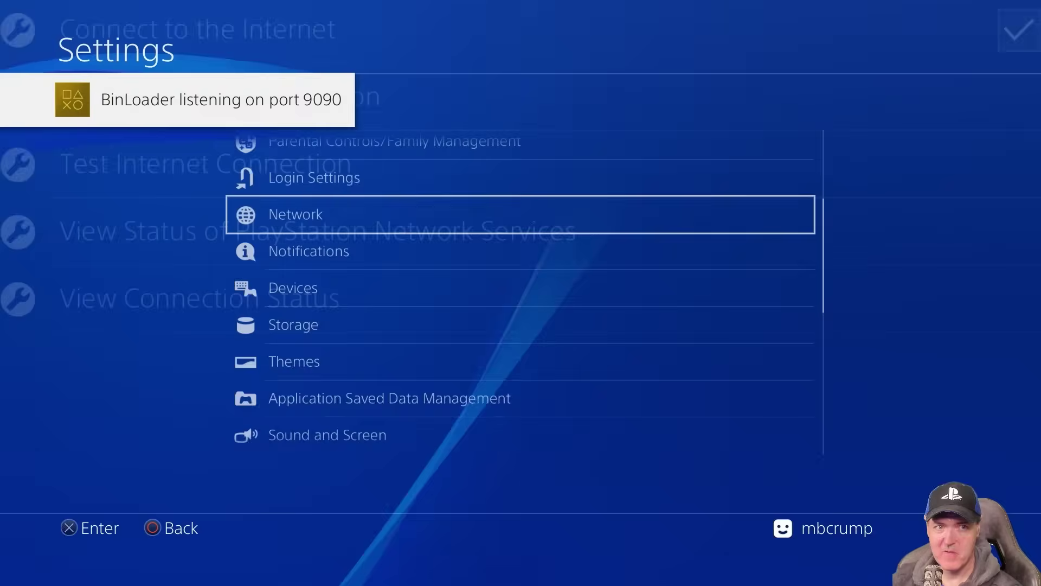
- Open System Information in the System settings to check the system software and GoldHEN version, and return to the main settings list
{"action": "key", "text": "Down"}
{"action": "key", "text": "Down"}
{"action": "key", "text": "Down"}
{"action": "key", "text": "Down"}
{"action": "key", "text": "Down"}
{"action": "key", "text": "Down"}
{"action": "key", "text": "Down"}
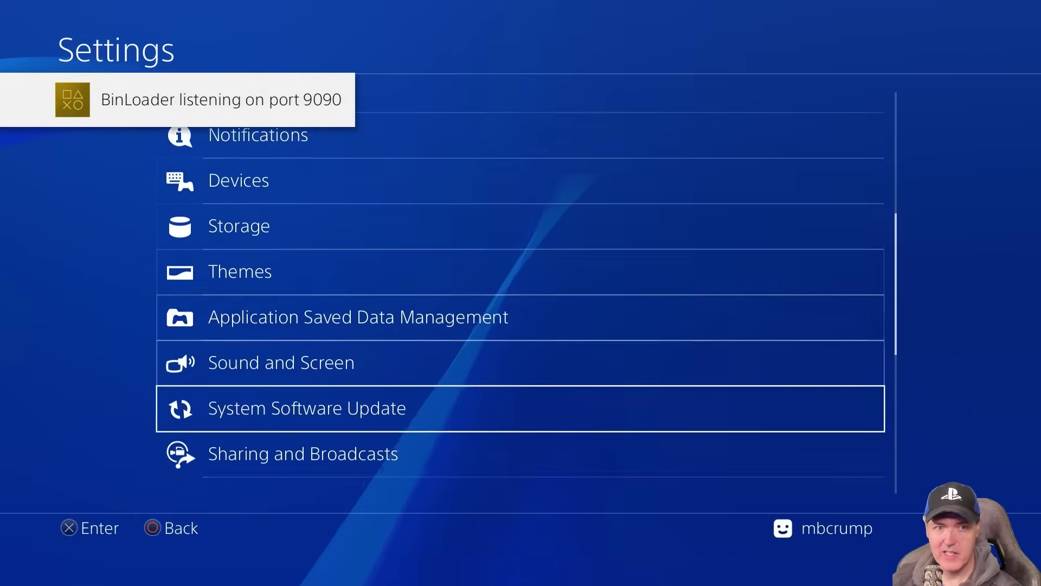
{"action": "key", "text": "Down"}
{"action": "key", "text": "Down"}
{"action": "key", "text": "Down"}
{"action": "key", "text": "Down"}
{"action": "key", "text": "Down"}
{"action": "key", "text": "Down"}
{"action": "key", "text": "Down"}
{"action": "key", "text": "Down"}
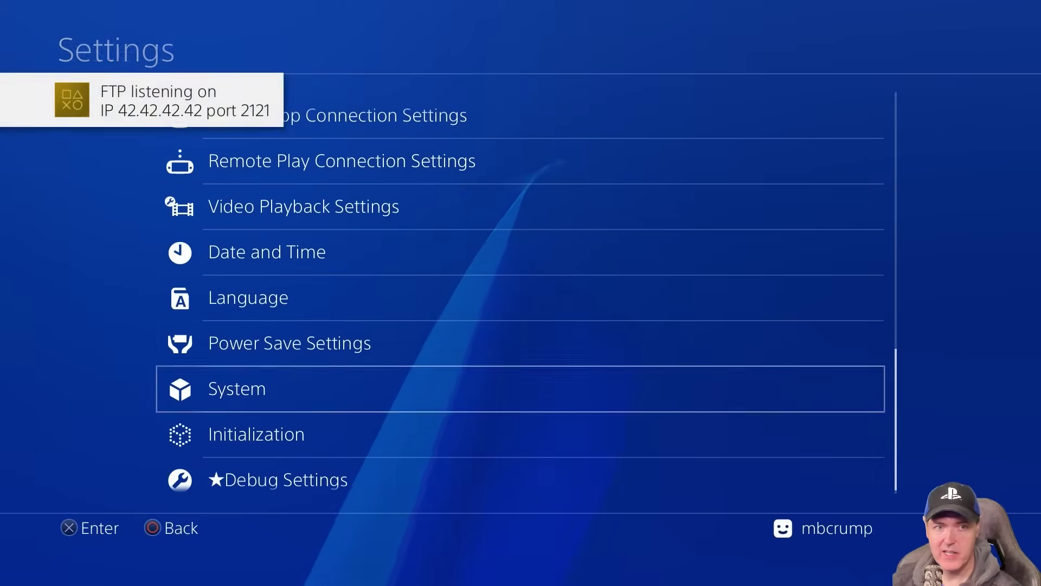
{"action": "key", "text": "Return"}
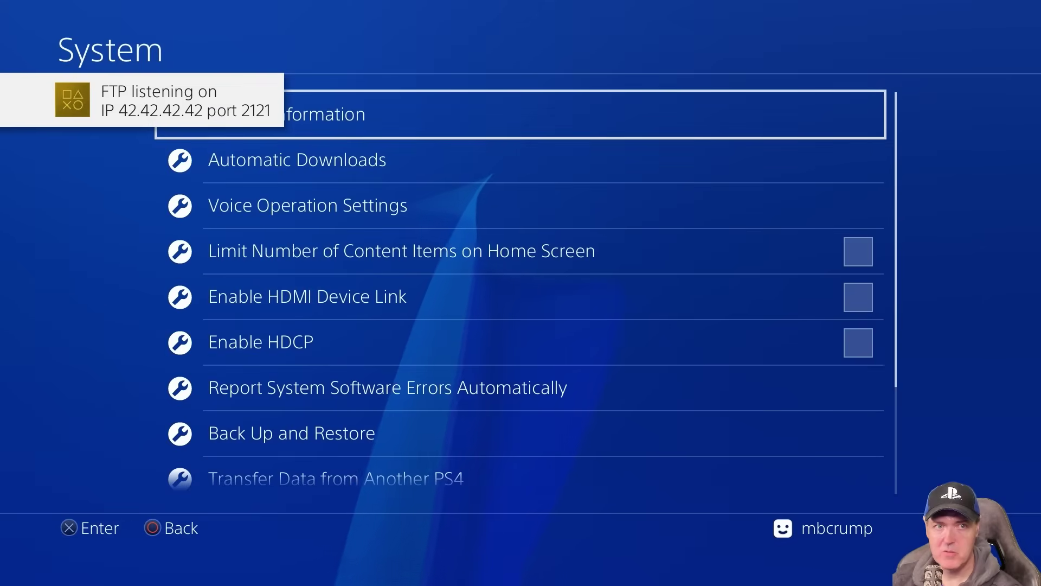
{"action": "key", "text": "Return"}
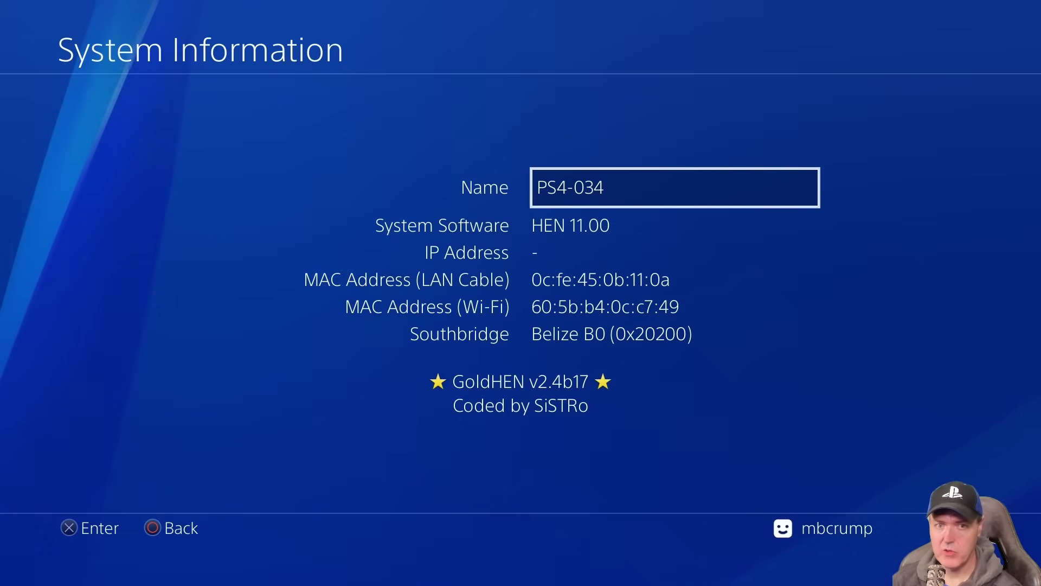
{"action": "key", "text": "Escape"}
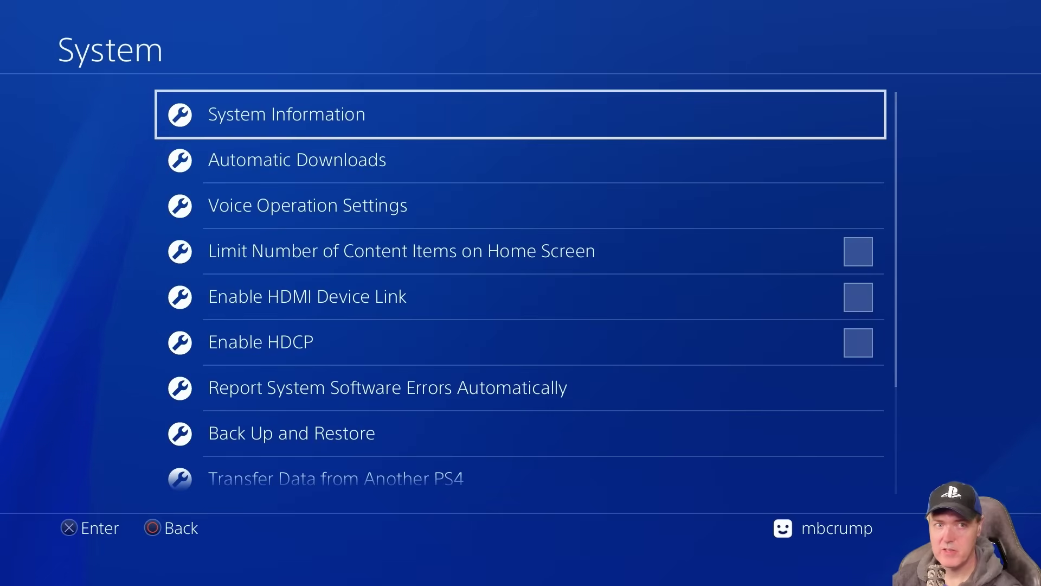
{"action": "key", "text": "Escape"}
- Open the Debug Settings of the GoldHEN menu at the start of the settings list
{"action": "key", "text": "Up"}
{"action": "key", "text": "Up"}
{"action": "key", "text": "Up"}
{"action": "key", "text": "Up"}
{"action": "key", "text": "Up"}
{"action": "key", "text": "Up"}
{"action": "key", "text": "Up"}
{"action": "key", "text": "Up"}
{"action": "key", "text": "Up"}
{"action": "key", "text": "Up"}
{"action": "key", "text": "Up"}
{"action": "key", "text": "Up"}
{"action": "key", "text": "Up"}
{"action": "key", "text": "Up"}
{"action": "key", "text": "Up"}
{"action": "key", "text": "Up"}
{"action": "key", "text": "Up"}
{"action": "key", "text": "Up"}
{"action": "key", "text": "Up"}
{"action": "key", "text": "Up"}
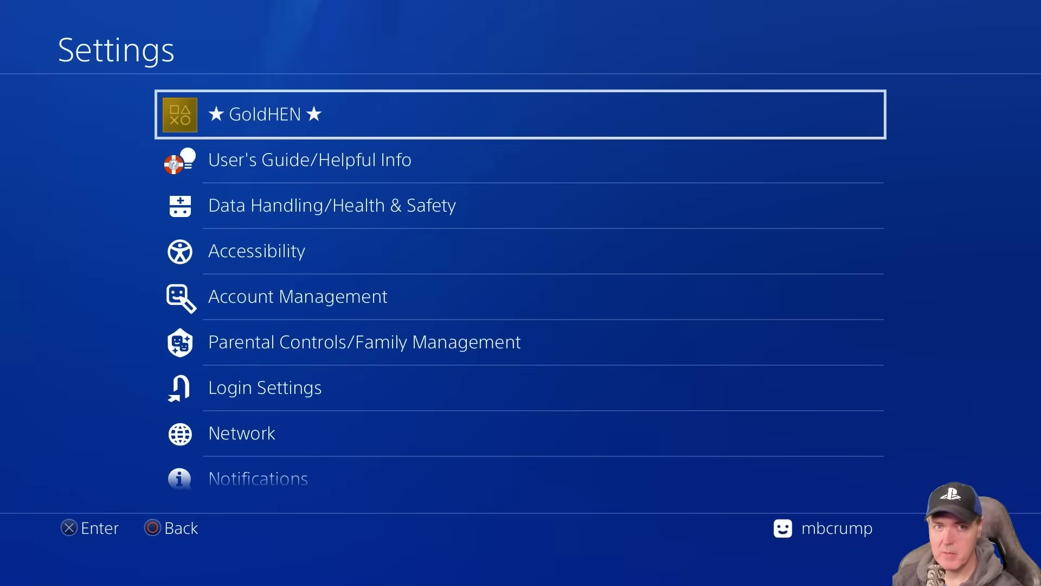
{"action": "key", "text": "Return"}
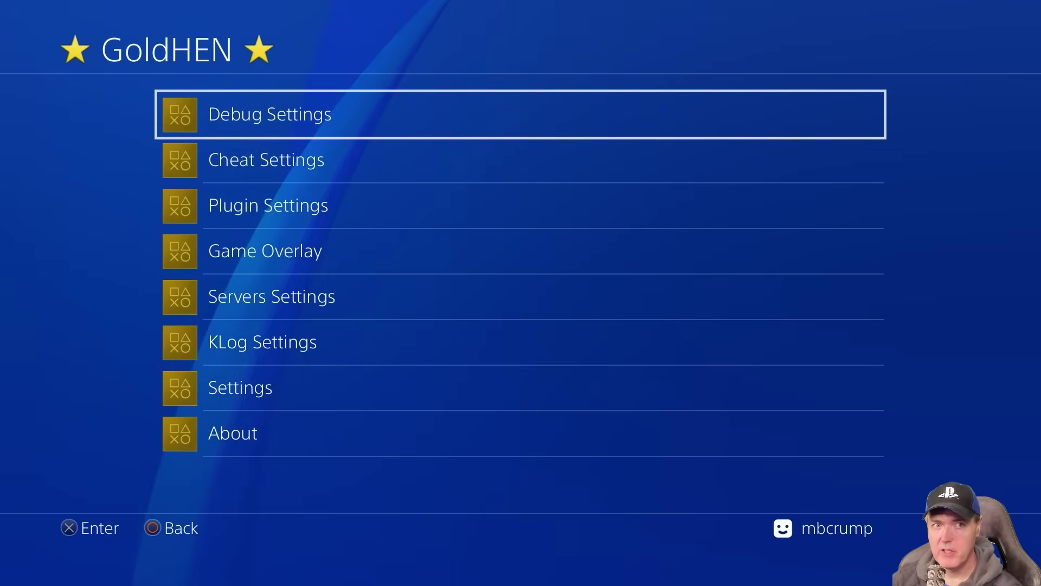
{"action": "key", "text": "Return"}
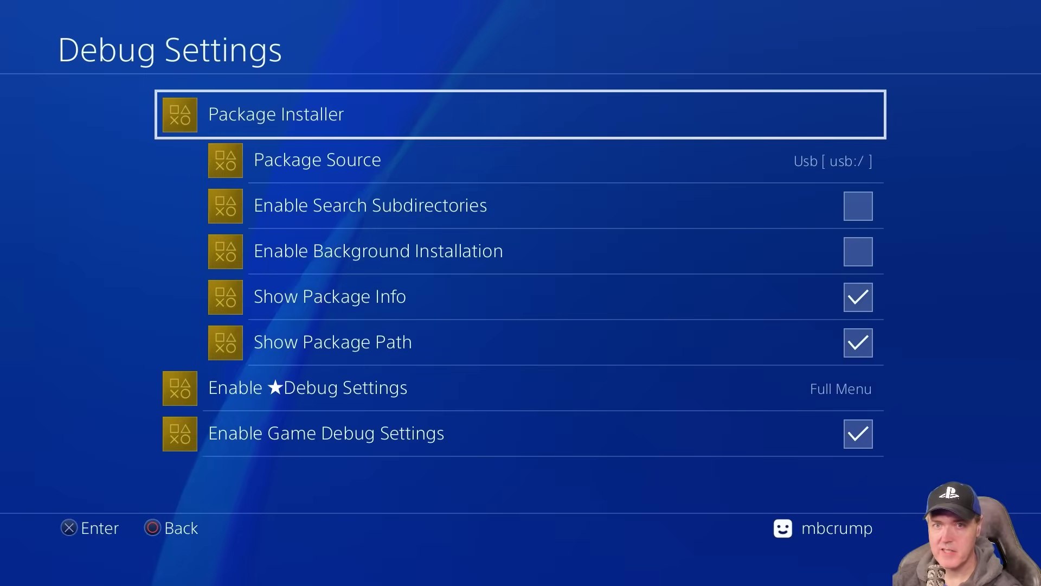